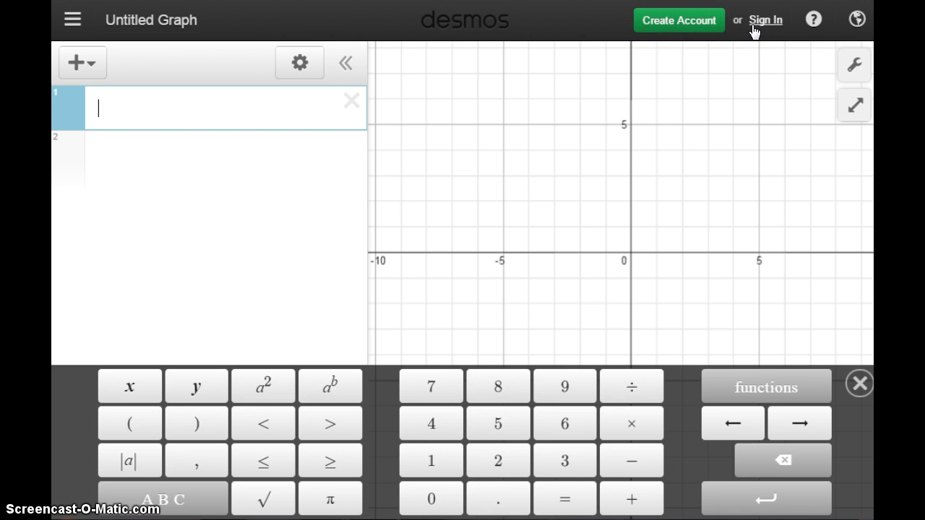
- Sign in to the graphing calculator with a Google account
left_click(755, 29)
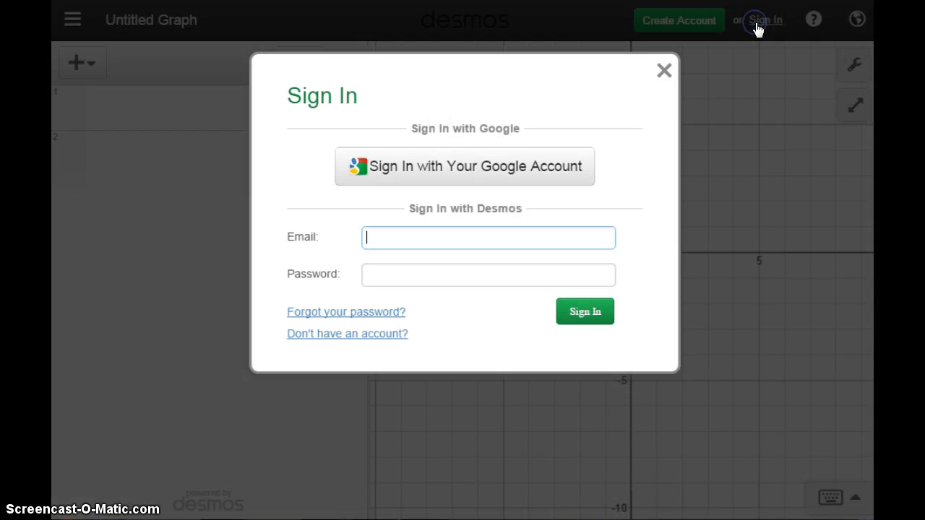
left_click(526, 169)
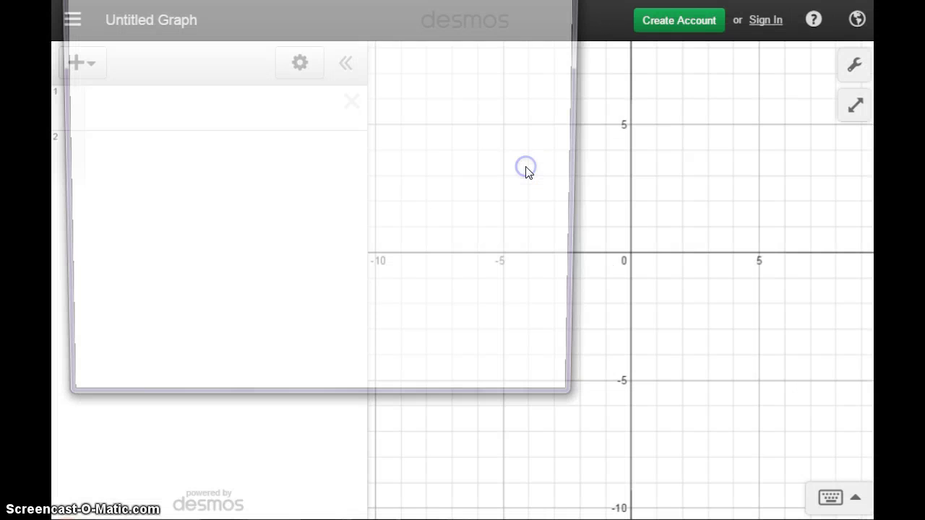
left_click(281, 100)
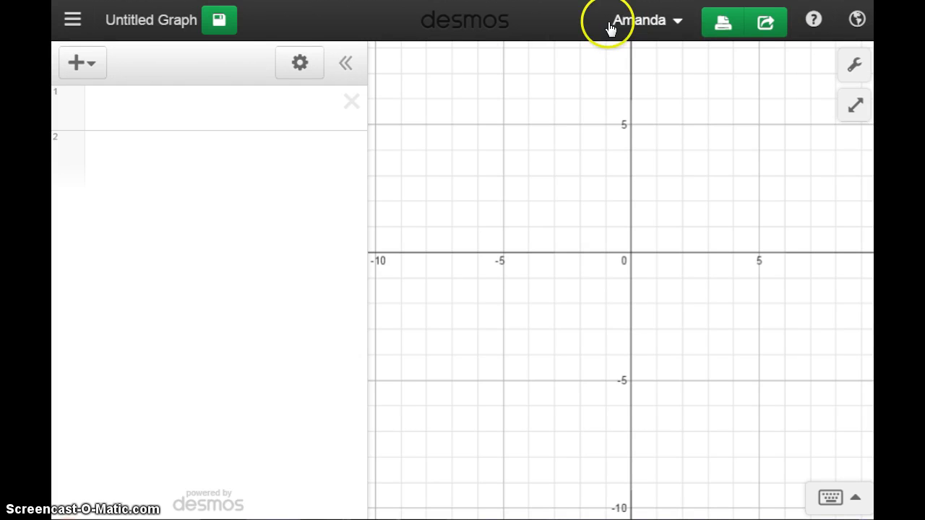
- Save the untitled graph under the title "Demo Graph"
left_click(147, 19)
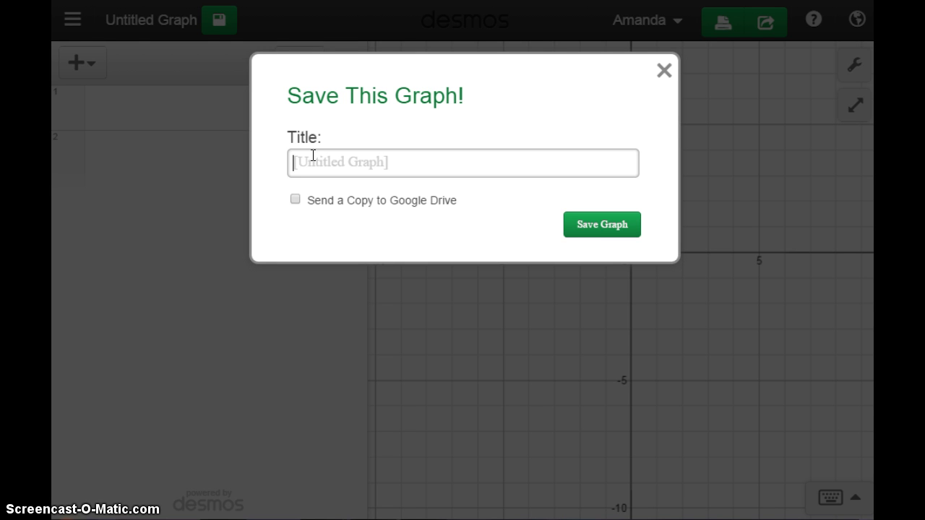
type("Demo Graph")
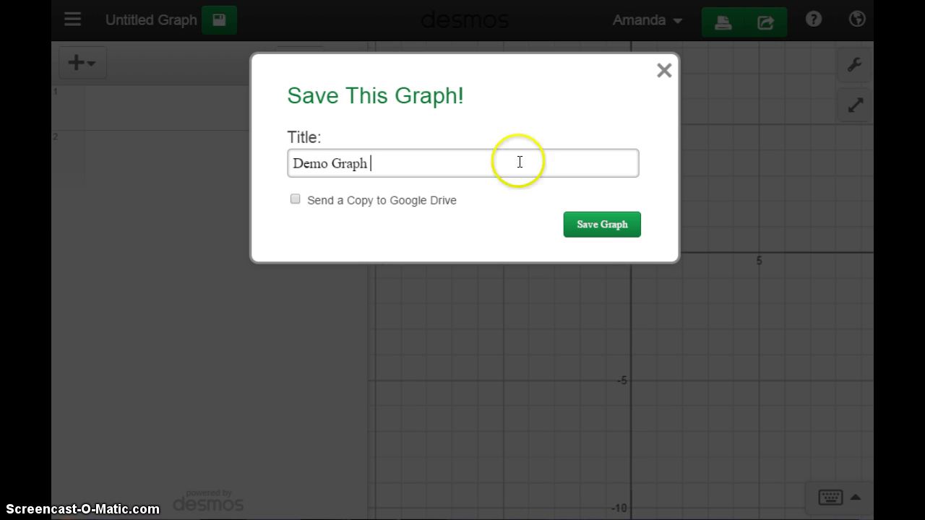
left_click(601, 224)
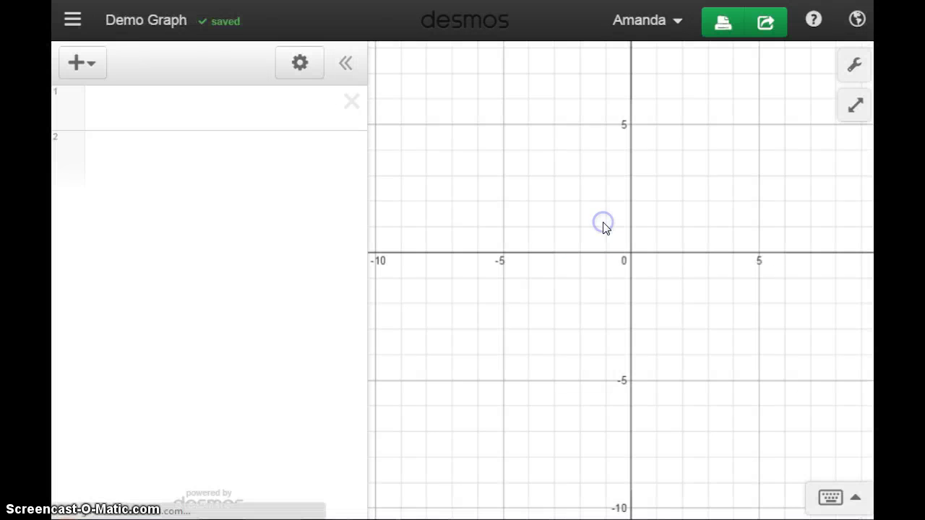
- Open "Demo Graph" from the list of saved graphs
left_click(73, 23)
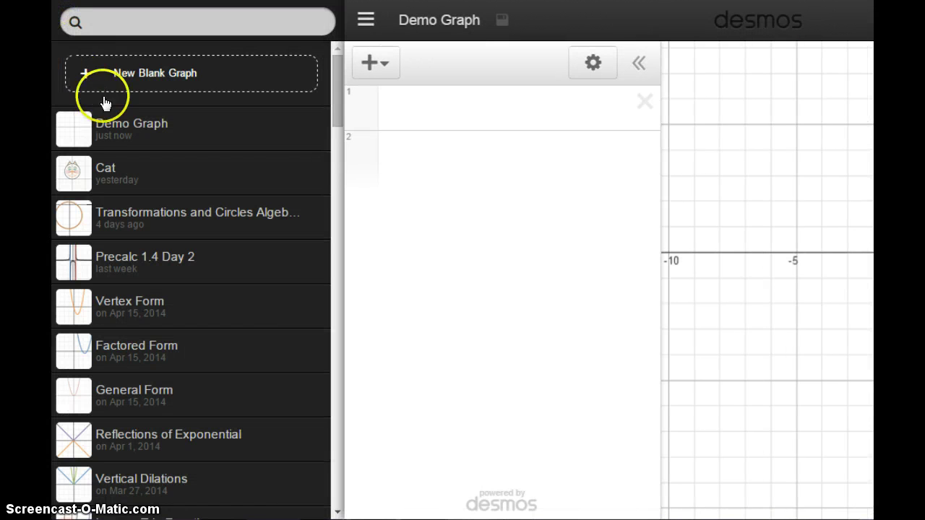
left_click(121, 125)
left_click(625, 297)
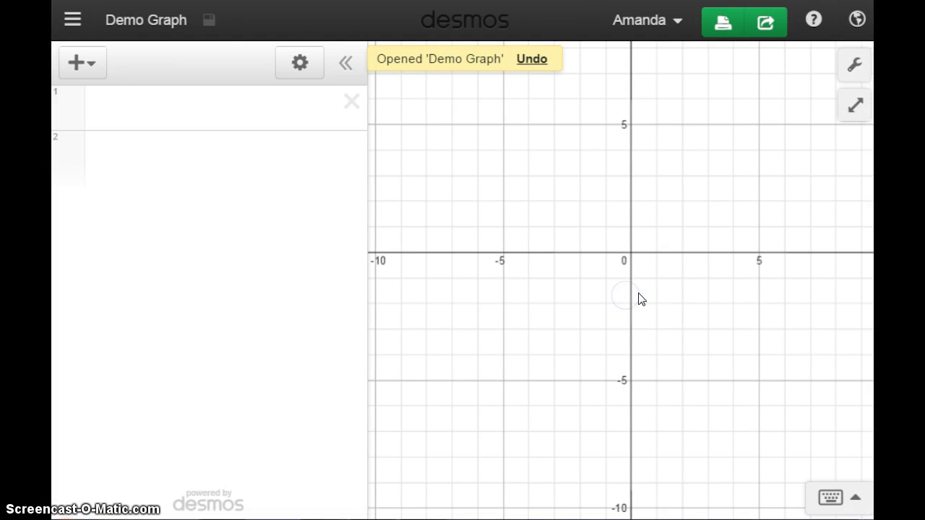
- Graph the line y=2x-5 as the first expression
left_click(147, 110)
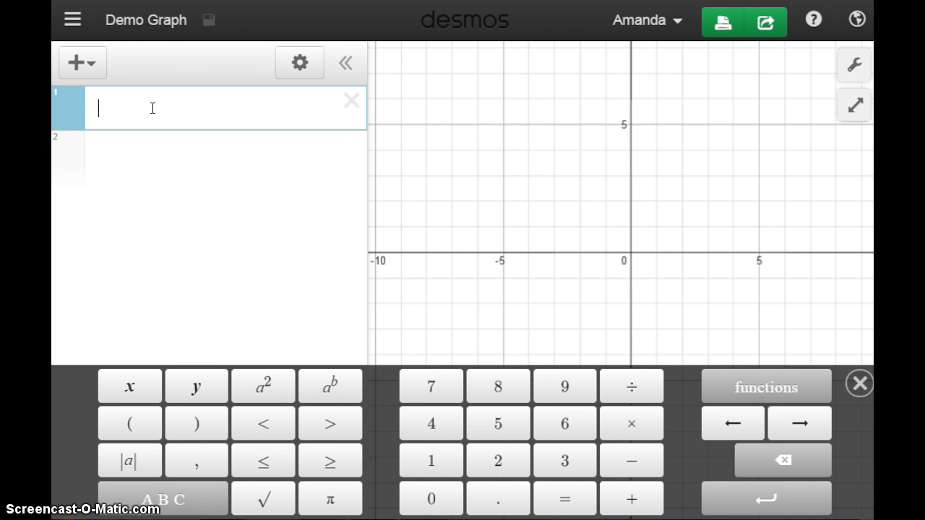
type("y=")
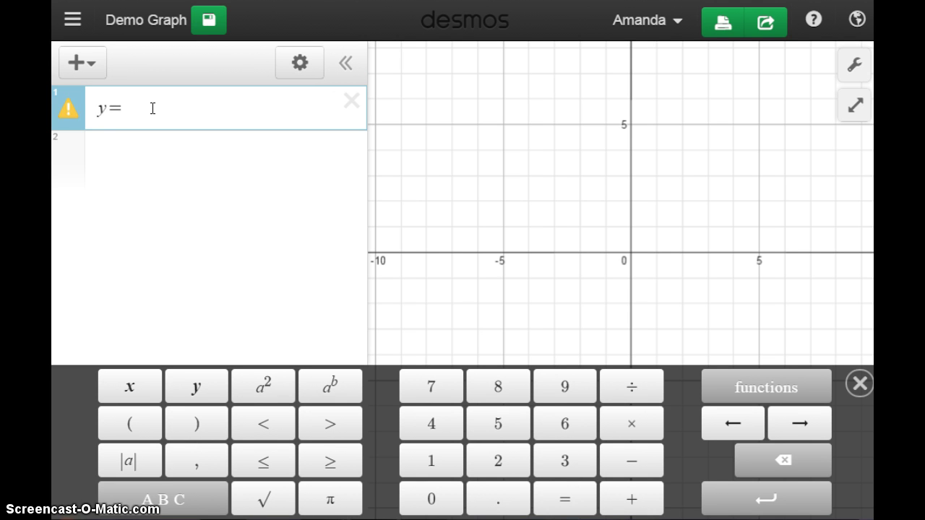
type("2x-5")
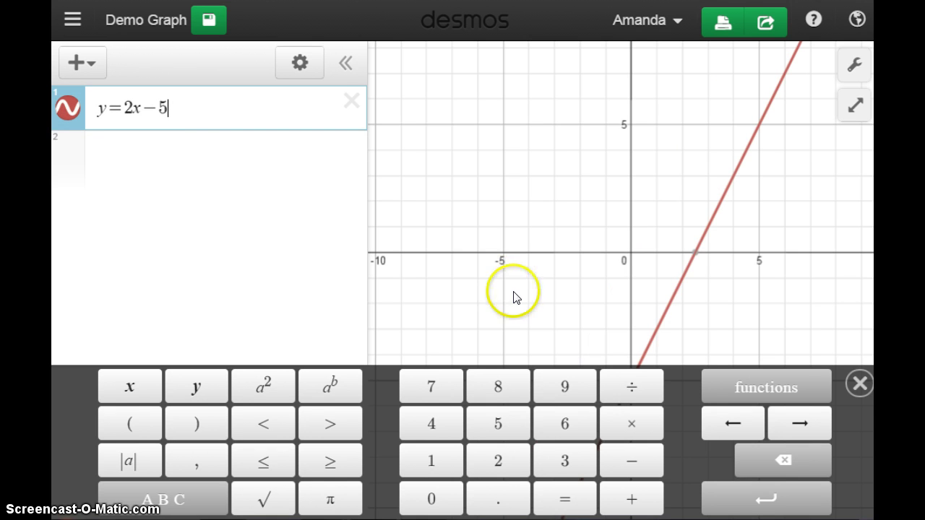
left_click_drag(514, 294, 527, 243)
left_click(631, 296)
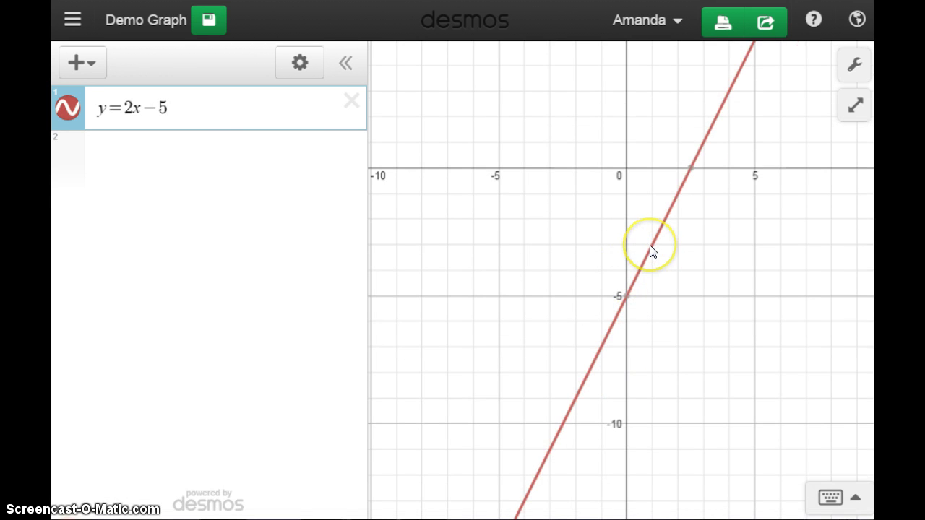
- Turn on Projector Mode in the graph settings and close the settings
left_click(858, 66)
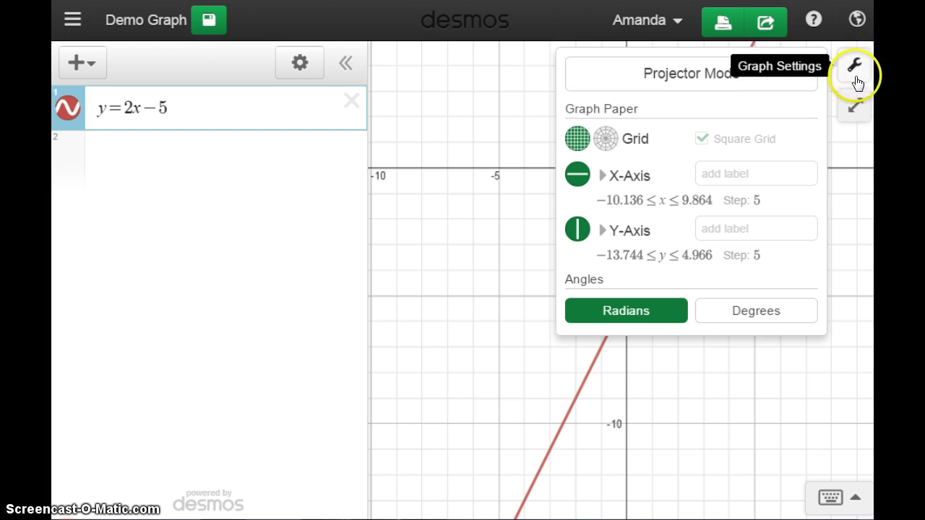
left_click(716, 73)
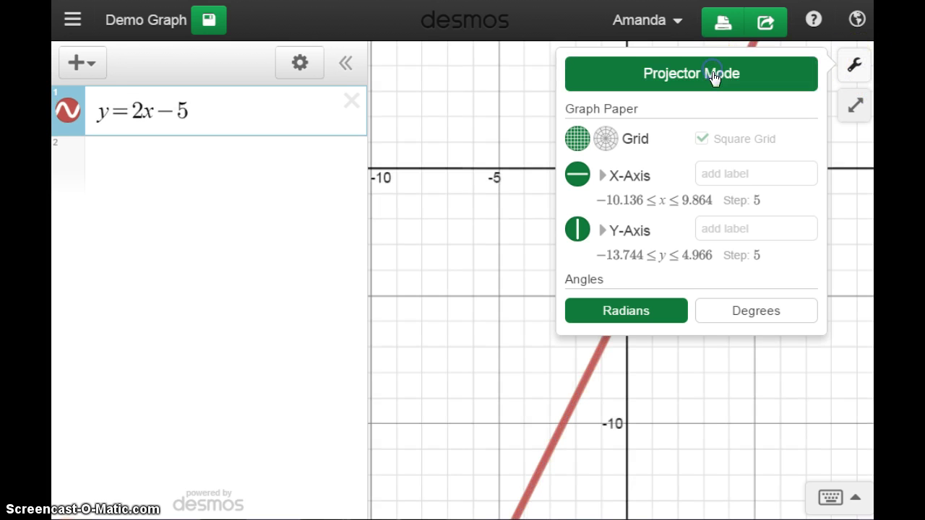
left_click(625, 208)
left_click(628, 259)
left_click(452, 239)
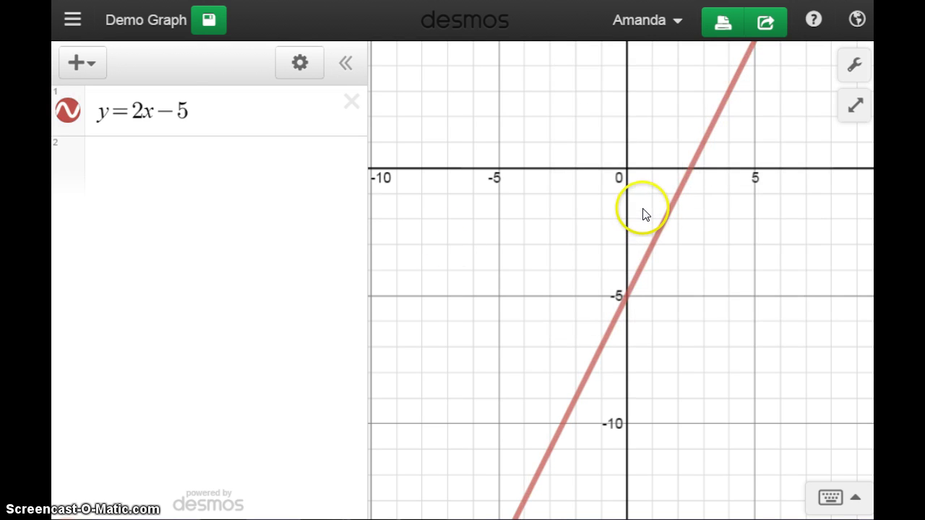
- Show the coordinates of the y-intercept and x-intercept of the line y=2x-5
scroll(644, 222, "down", 3)
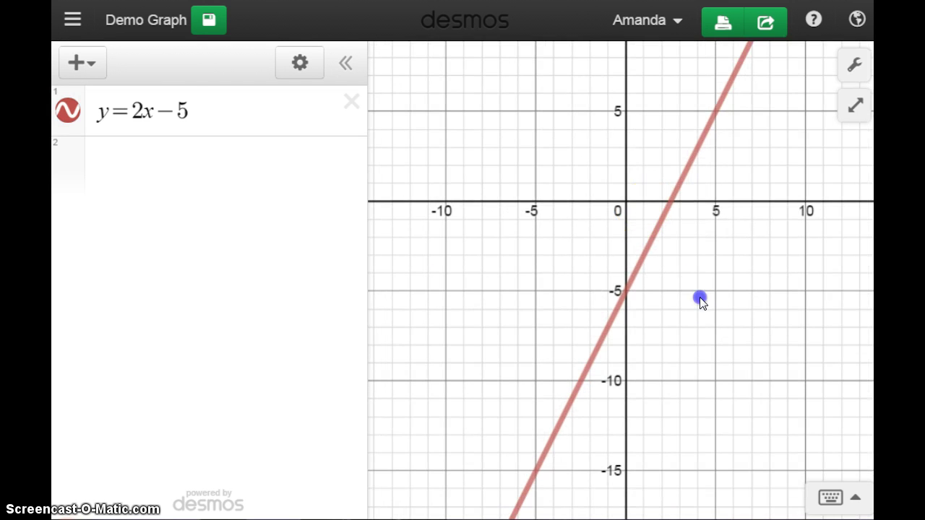
left_click_drag(698, 299, 663, 357)
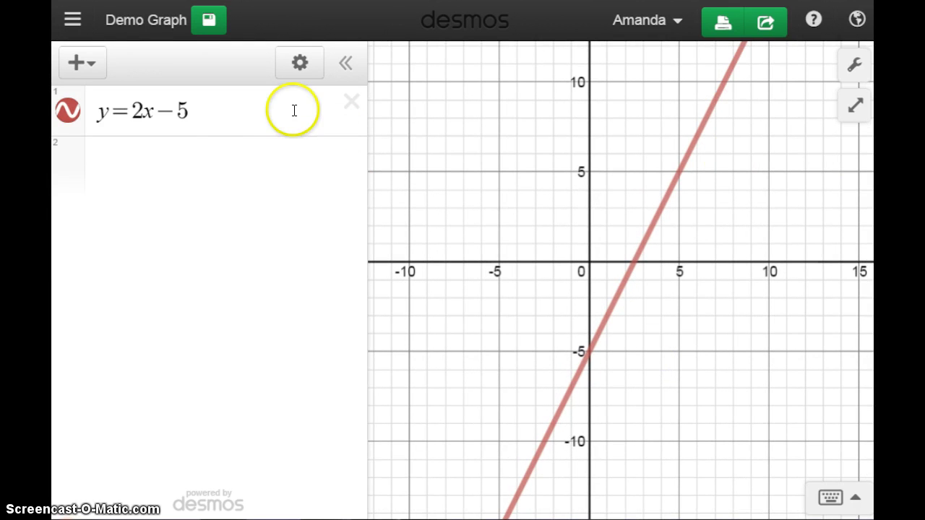
left_click(229, 106)
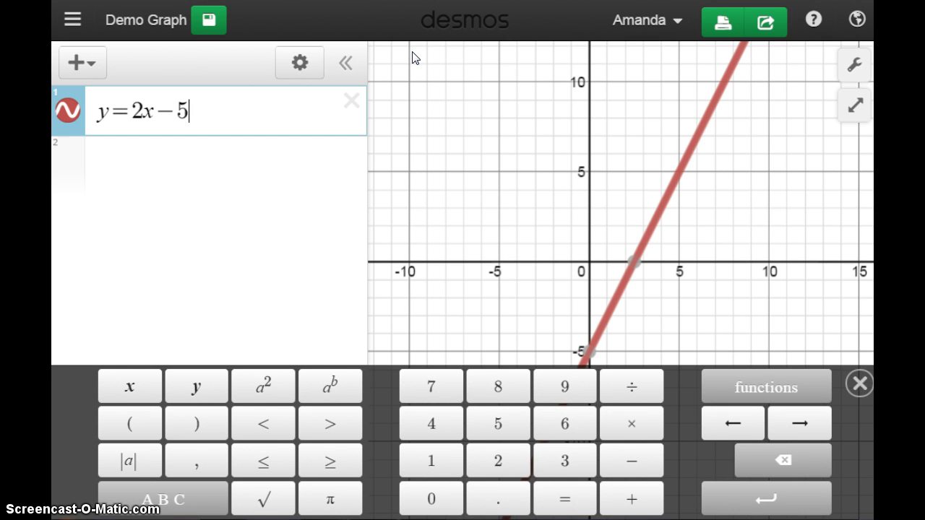
left_click(589, 353)
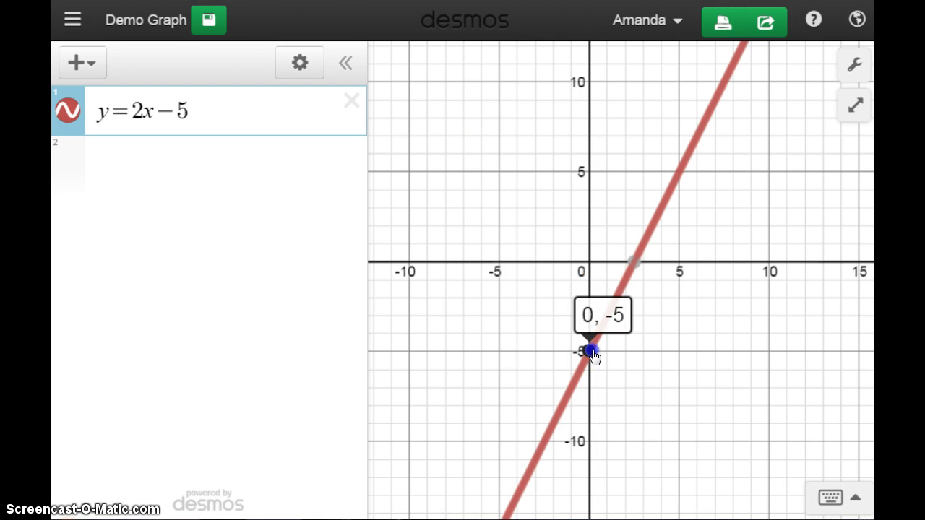
left_click(636, 264)
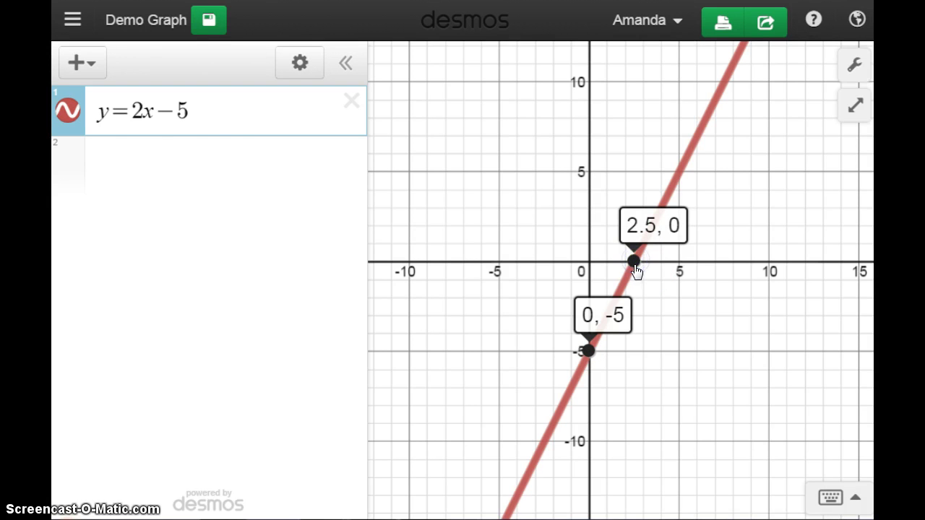
- Restrict the line y=2x-5 to the domain {0<x<2.5} and hide its intercept coordinate labels
left_click(214, 122)
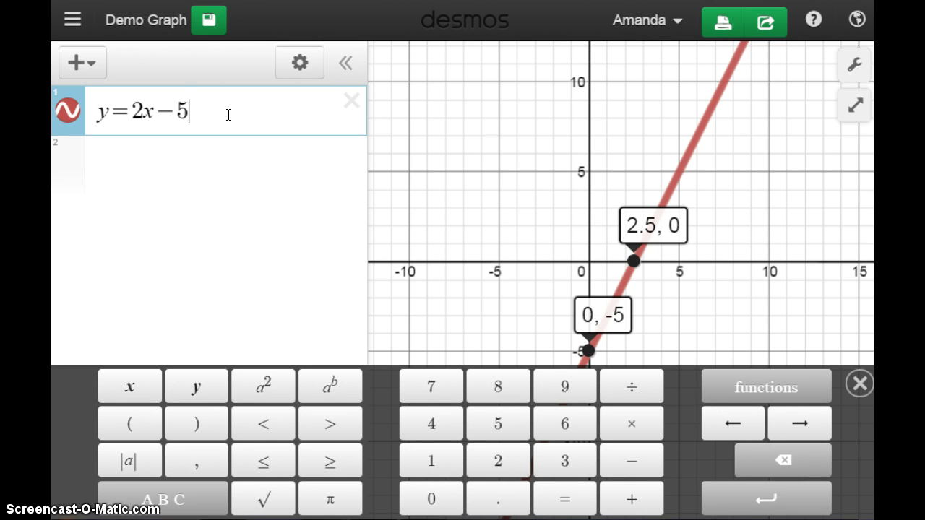
type("{")
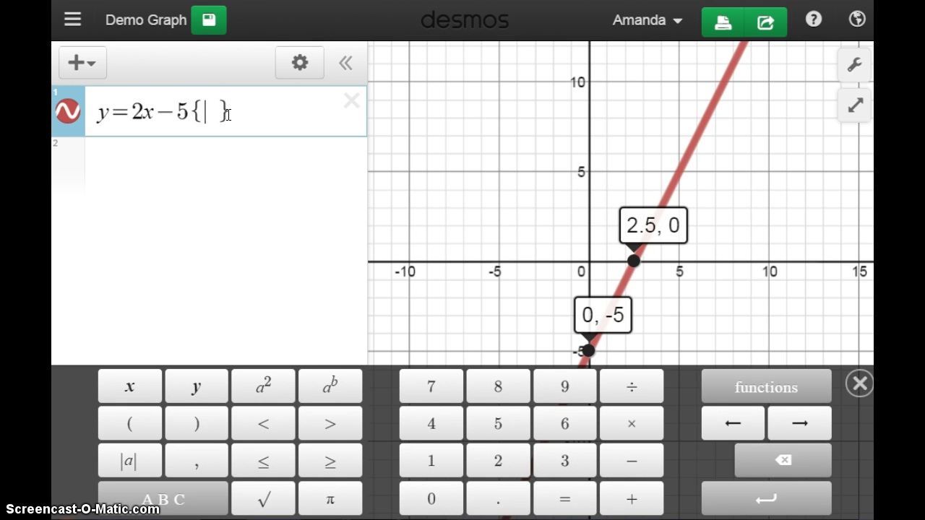
type("0<x")
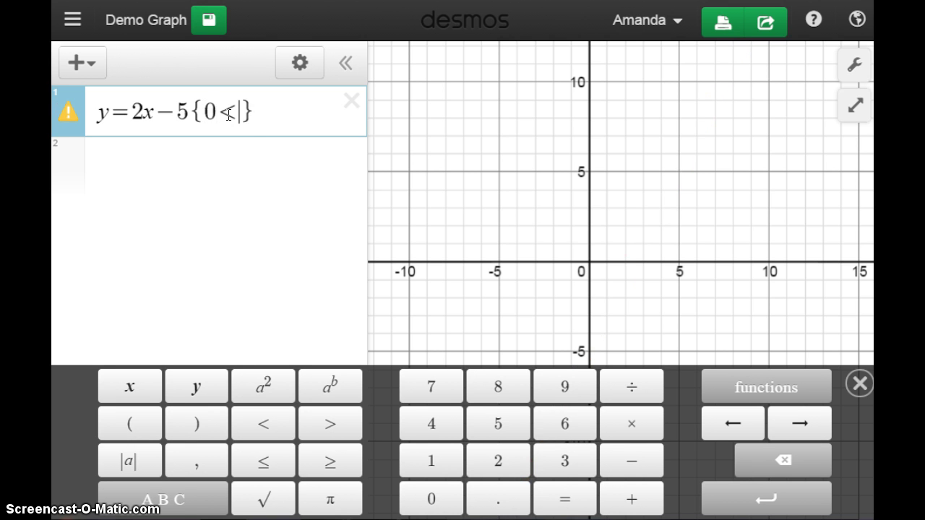
type("<2.5")
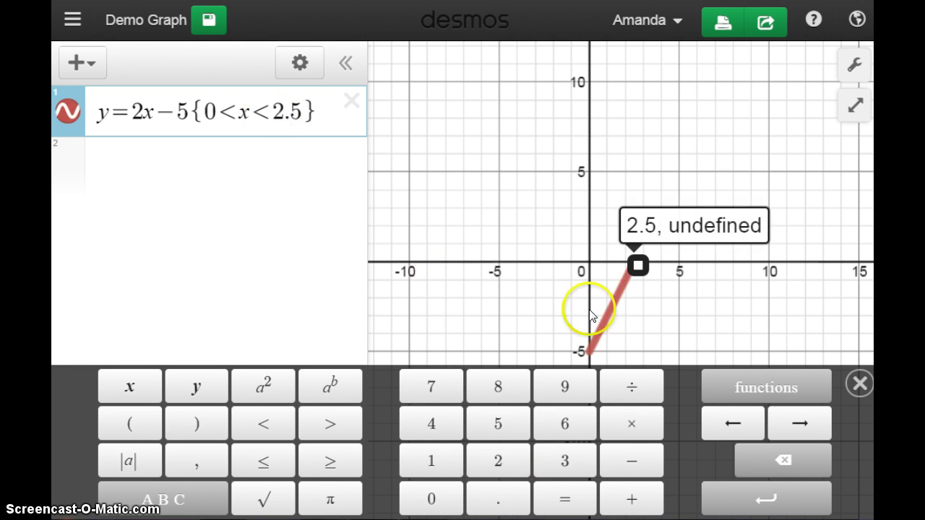
left_click(639, 265)
left_click(633, 265)
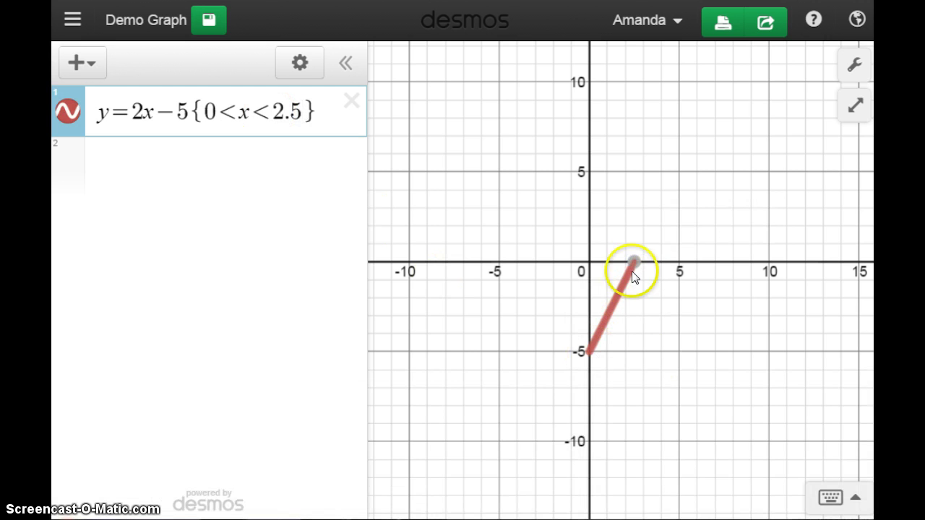
left_click(584, 343)
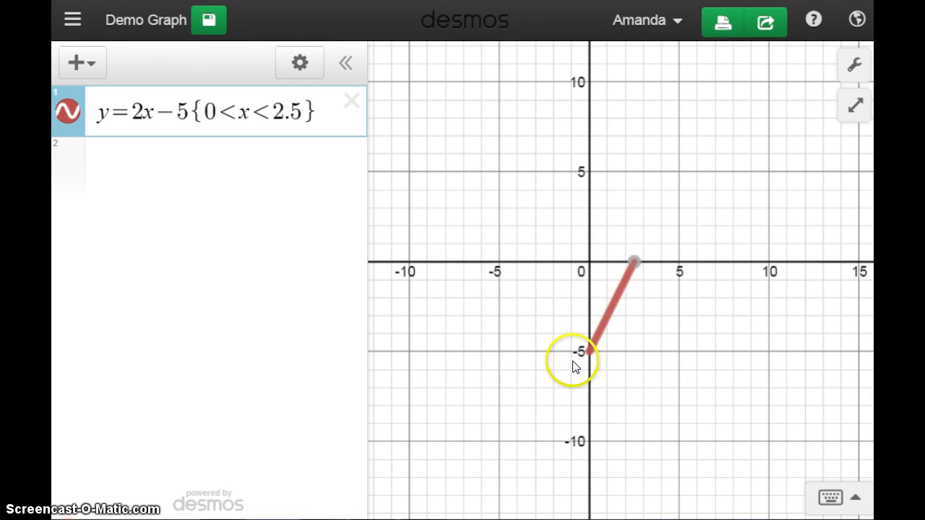
- Graph the parabola y=x^2 as the second expression, using a lowercase y
left_click(163, 166)
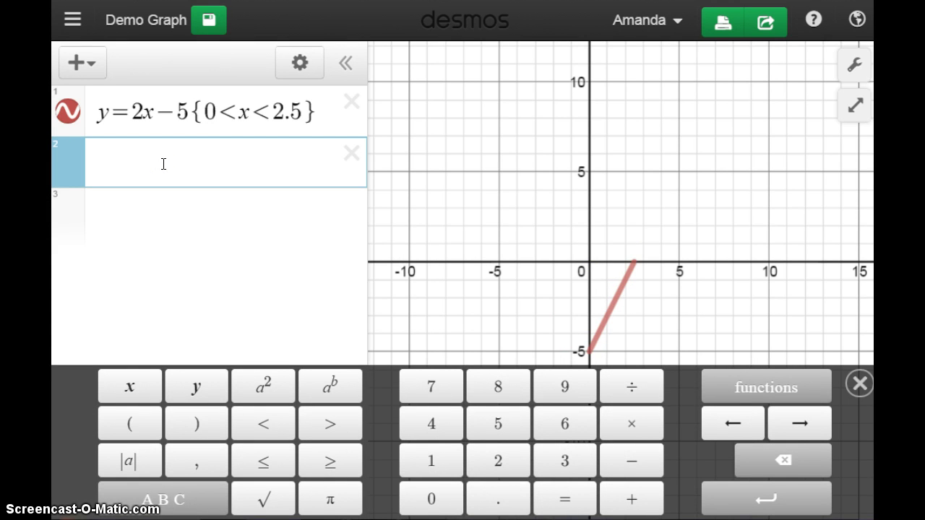
type("Y=x")
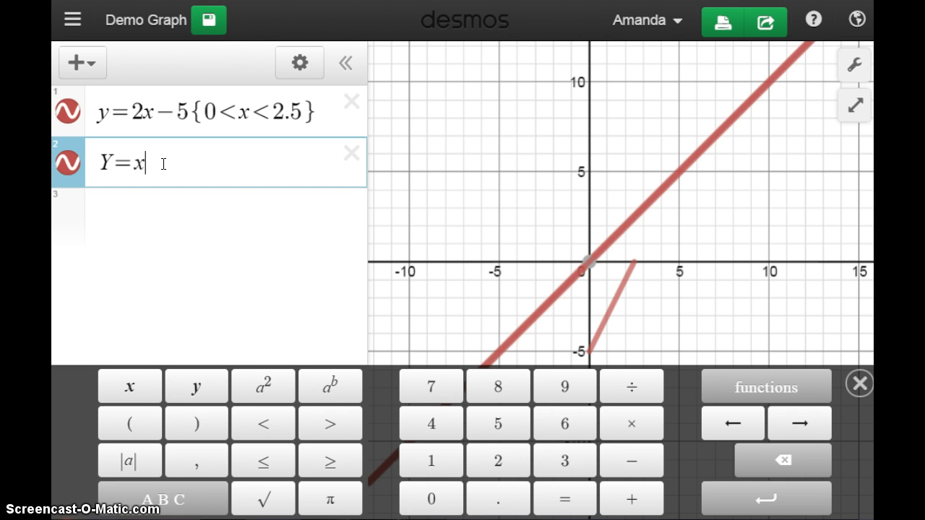
left_click(265, 385)
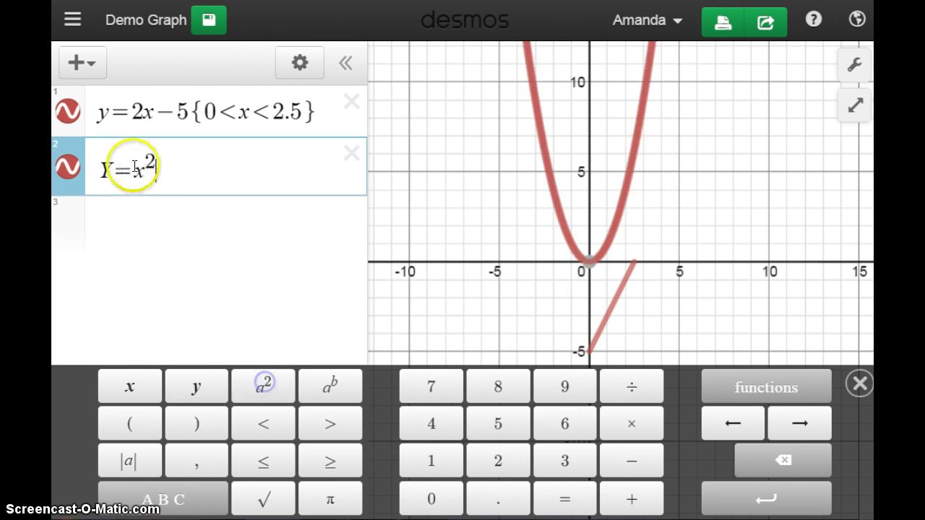
left_click(115, 168)
key("BackSpace")
type("y")
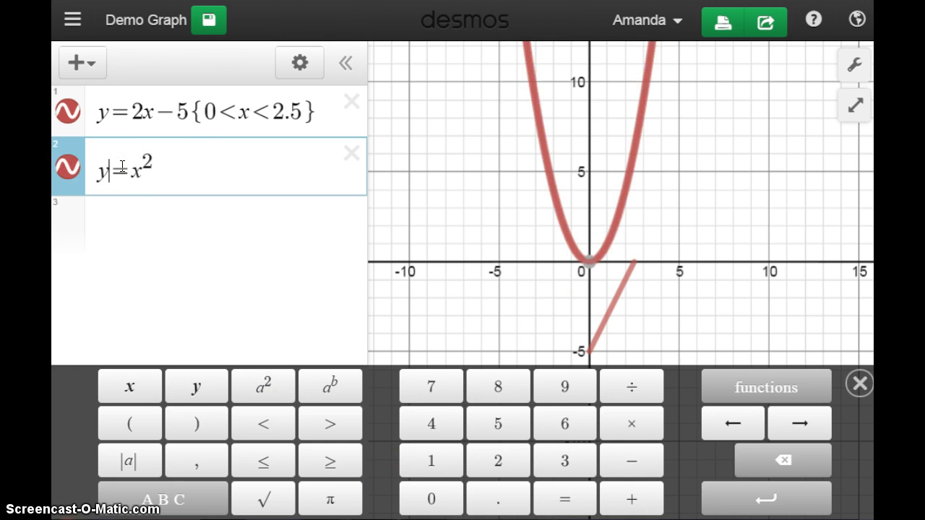
- Flip the parabola upside down by changing the second expression to y=-x^2
left_click(123, 167)
left_click(207, 154)
type("-")
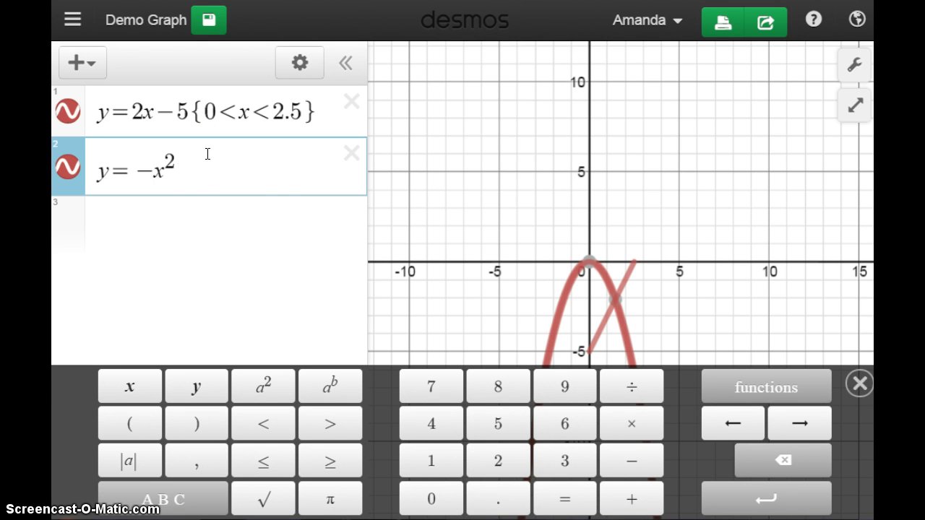
left_click(556, 296)
- Shift the flipped parabola 3 units to the right by rewriting the second expression as y=-(x-3)^2
key("Left")
type("(")
key("BackSpace")
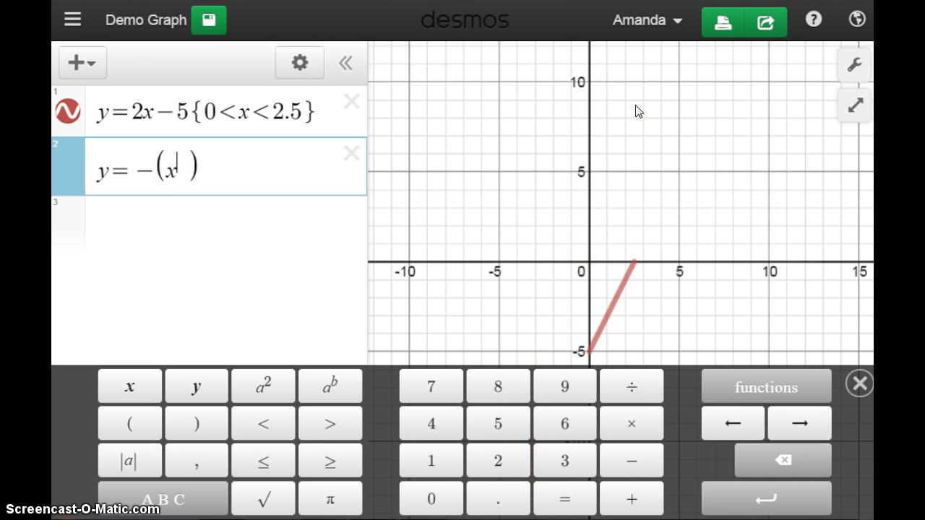
key("BackSpace")
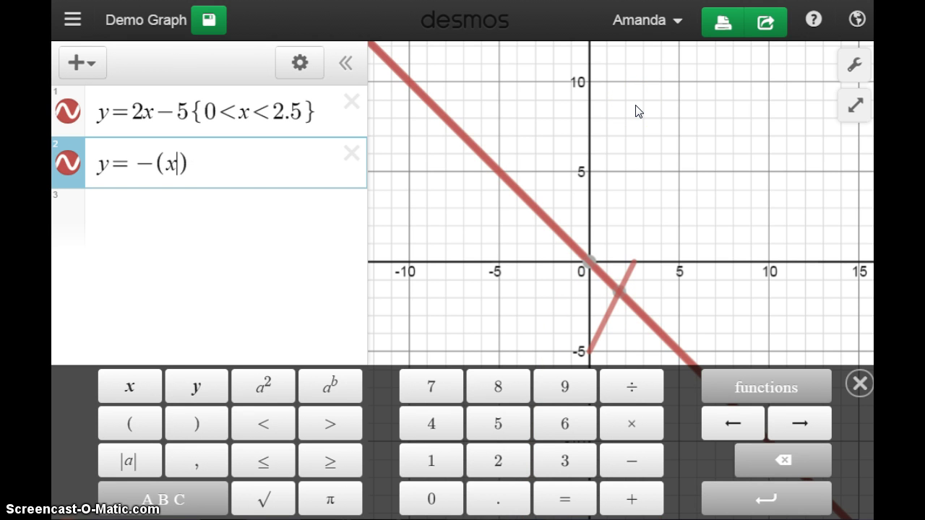
type("-3")
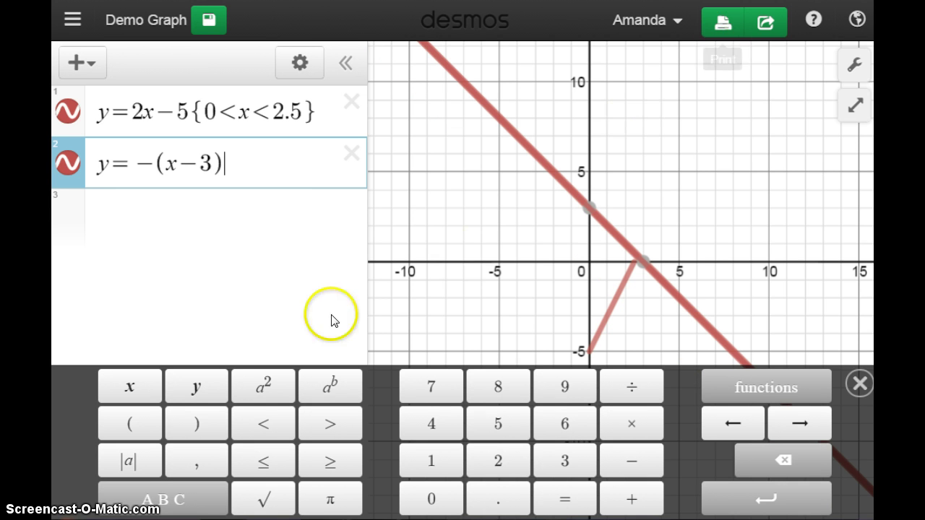
left_click(260, 384)
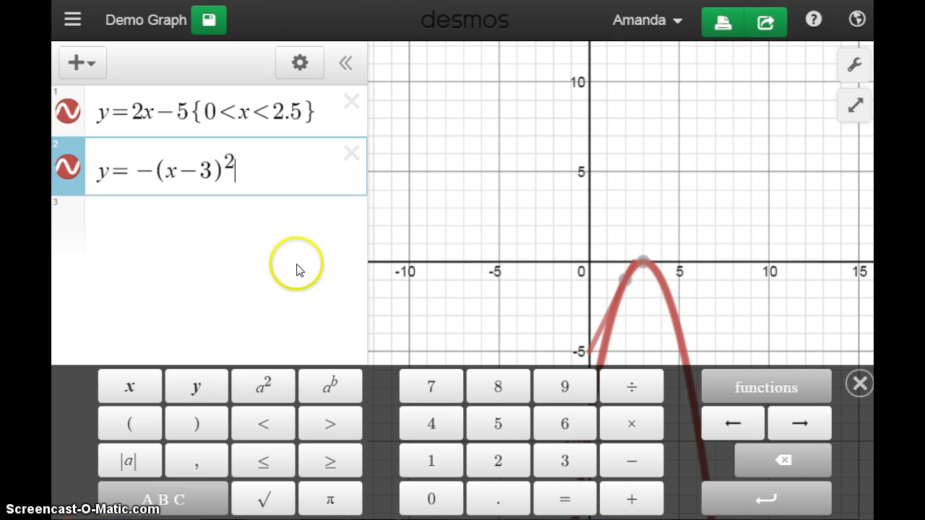
- Shift the parabola up by adding +5 to the second expression, and change that constant to 3
left_click(271, 175)
type("+")
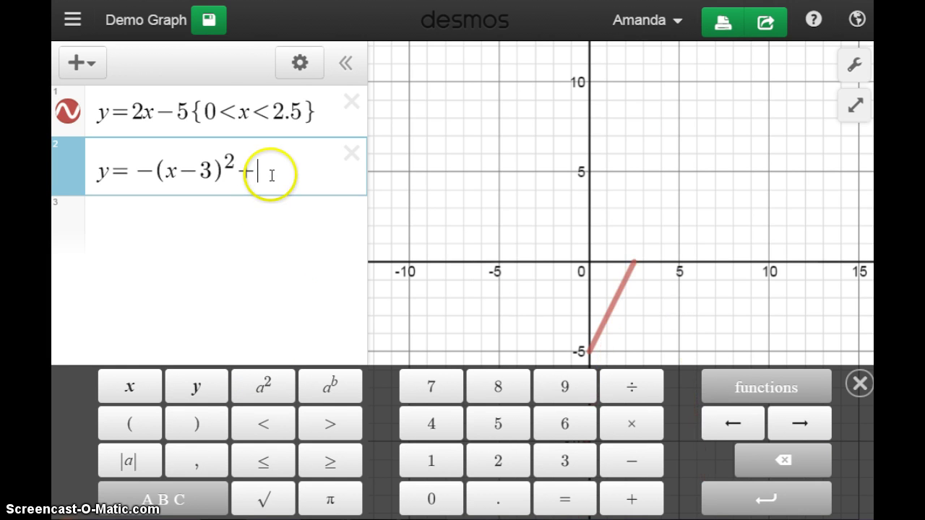
type("5")
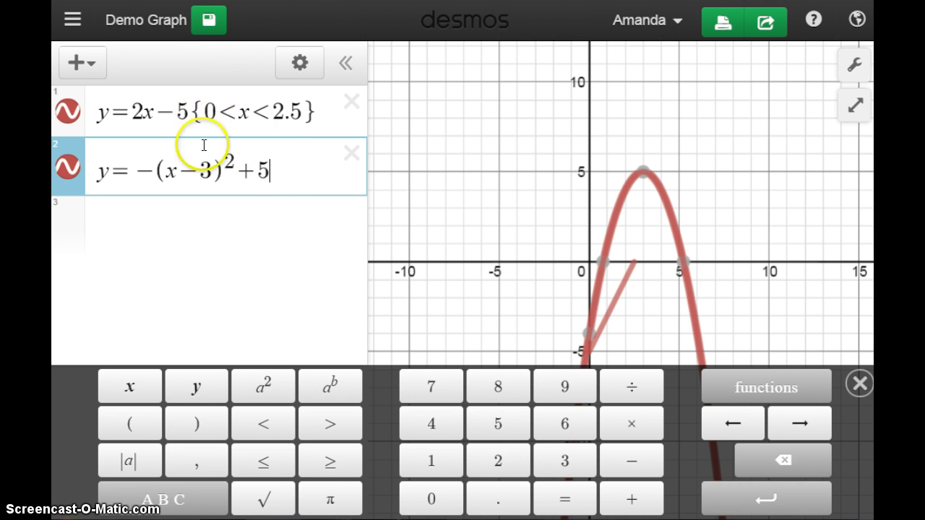
left_click_drag(283, 168, 258, 169)
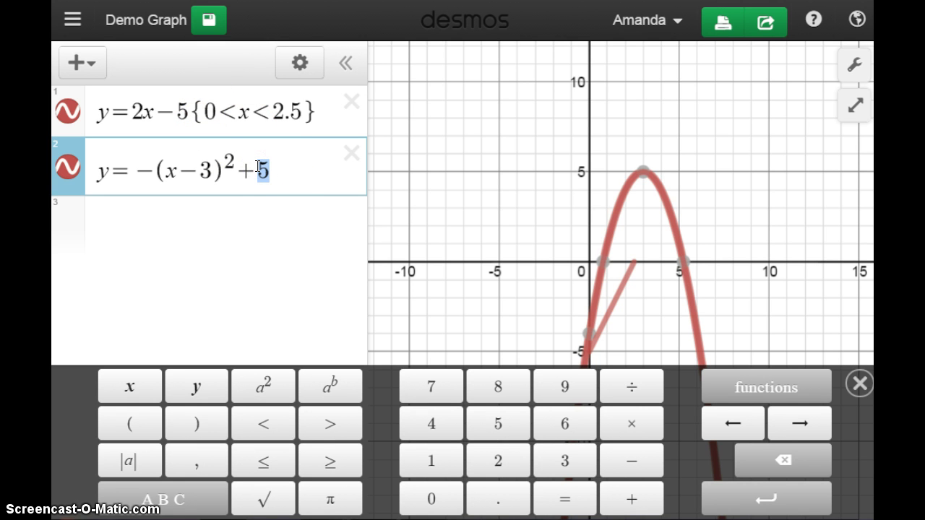
type("3")
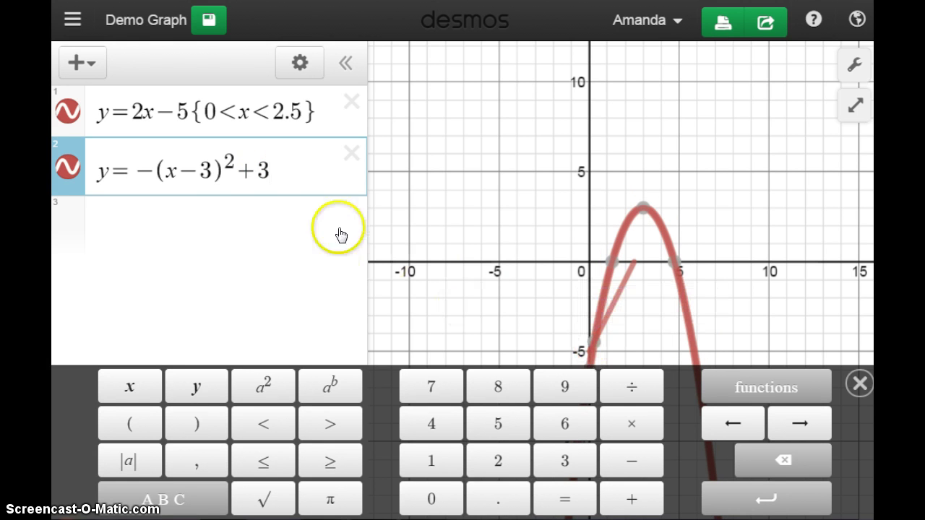
- Set the parabola's horizontal shift in the second expression to 5.5, giving y=-(x-5.5)^2+3
left_click(204, 171)
left_click_drag(204, 172, 209, 168)
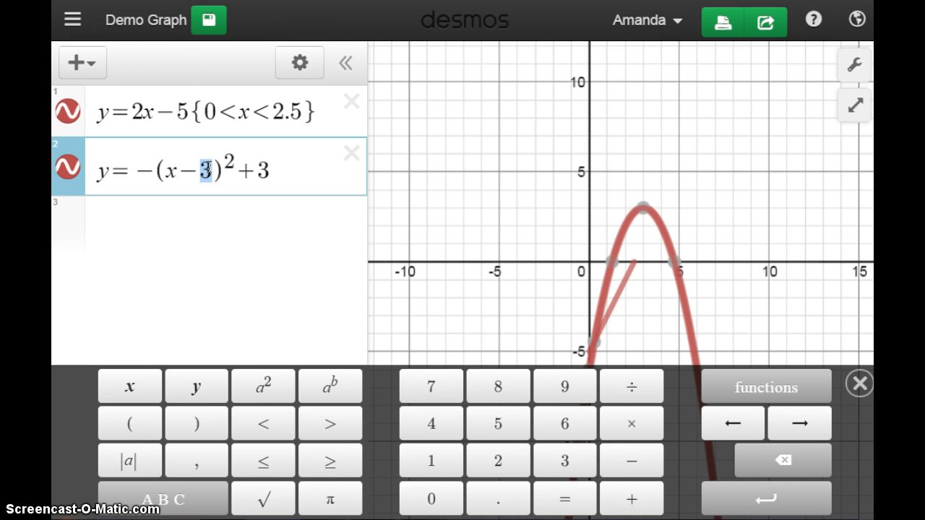
type("5.5")
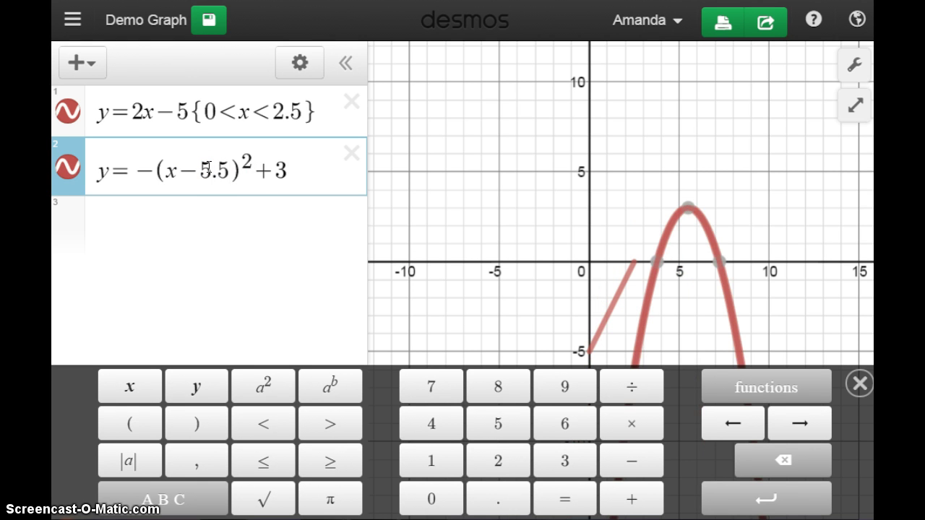
- Widen the parabola by inserting the coefficient .5 between the minus sign and the opening parenthesis
key("Left")
key("Left")
key("Left")
key("Left")
key("Left")
key("Left")
type(".5")
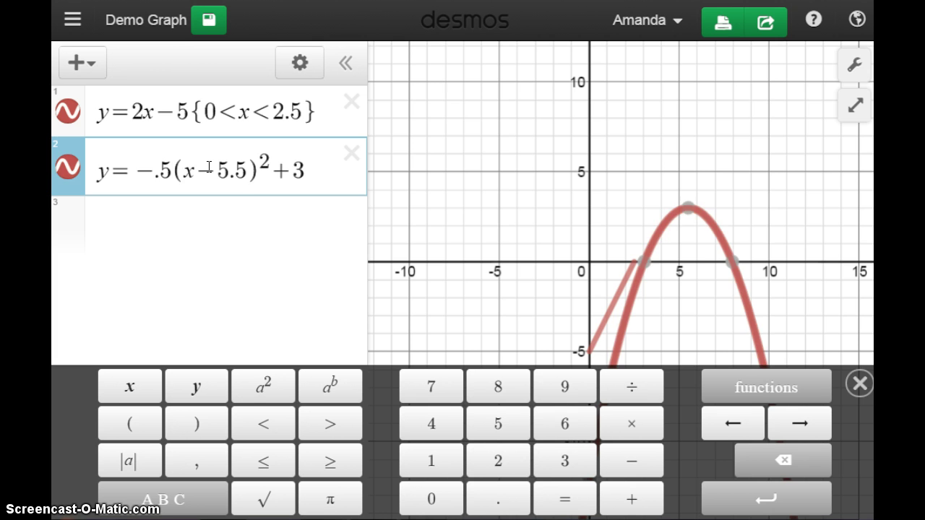
- Try .7 as the parabola's coefficient and replace it with .3 for a wider curve
key("BackSpace")
type("7")
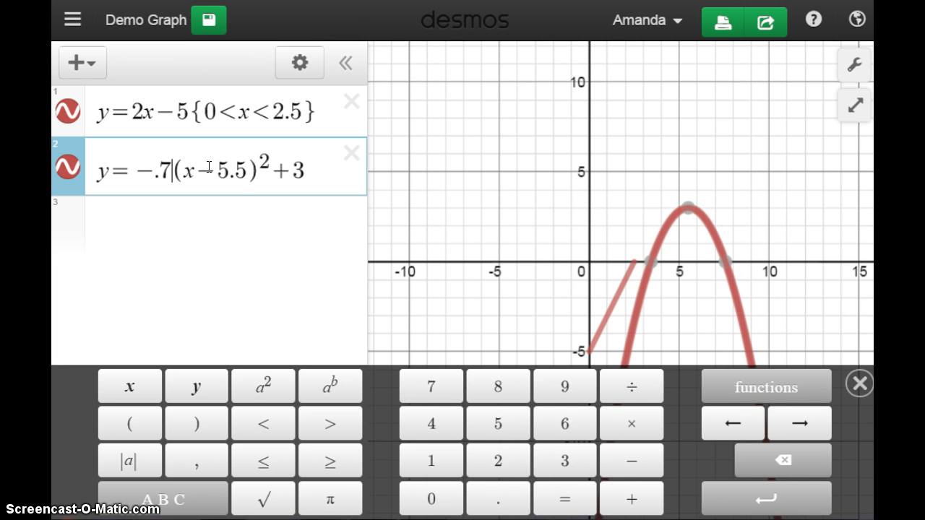
key("BackSpace")
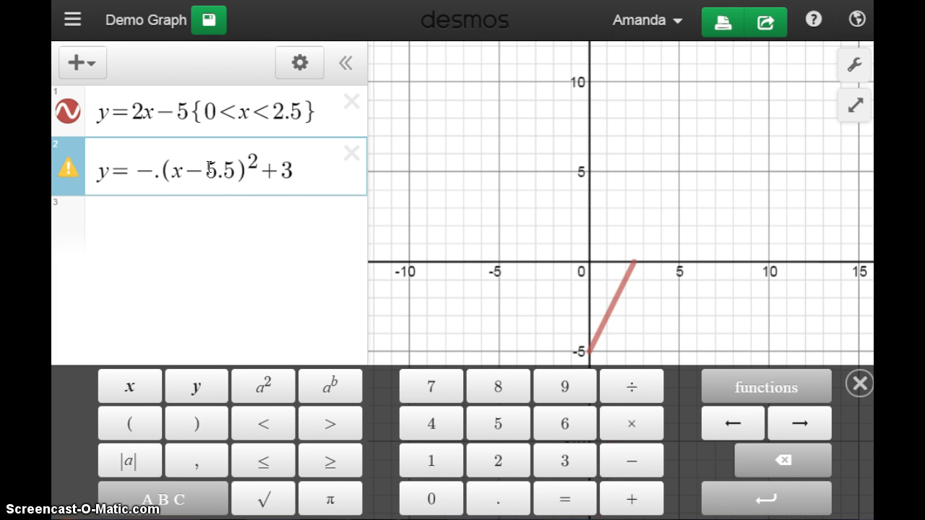
type("3")
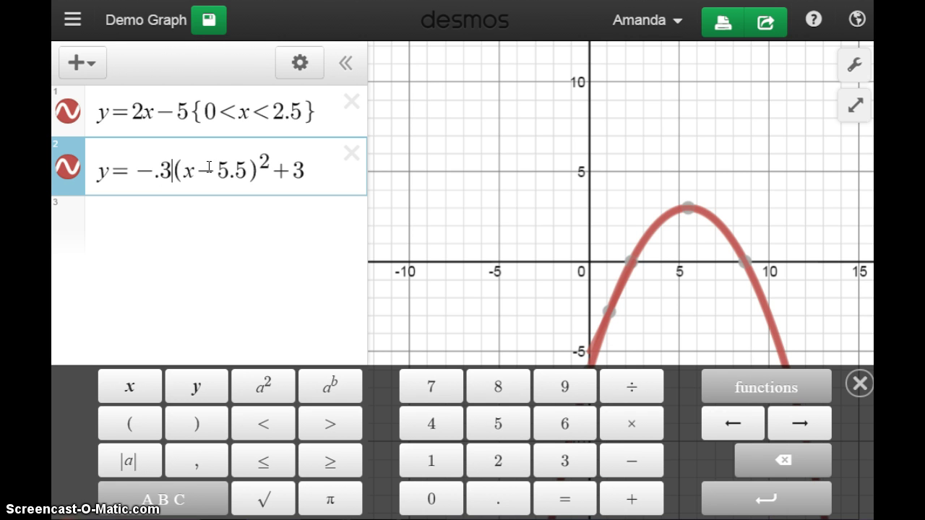
- Check the parabola's x-intercept coordinates on the graph and restrict the second expression to the domain {2.33<x<8.33}
left_click(632, 263)
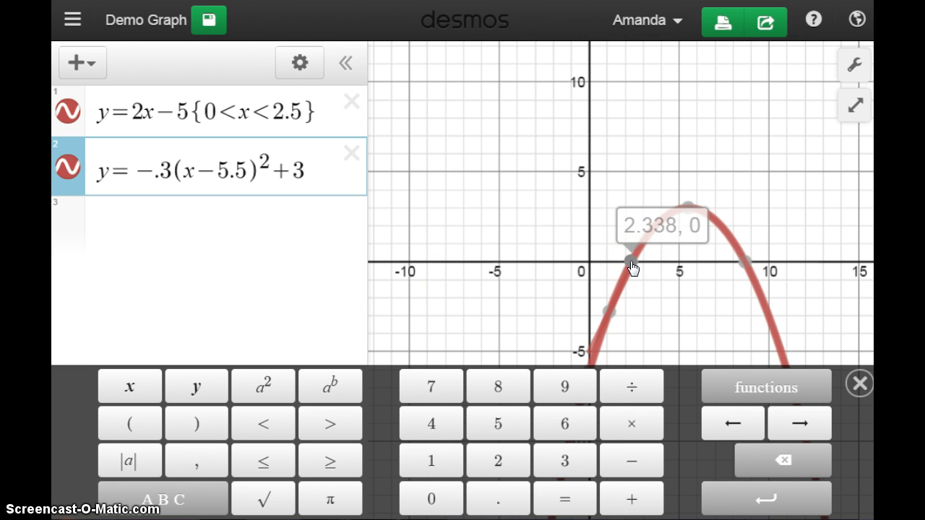
left_click(631, 262)
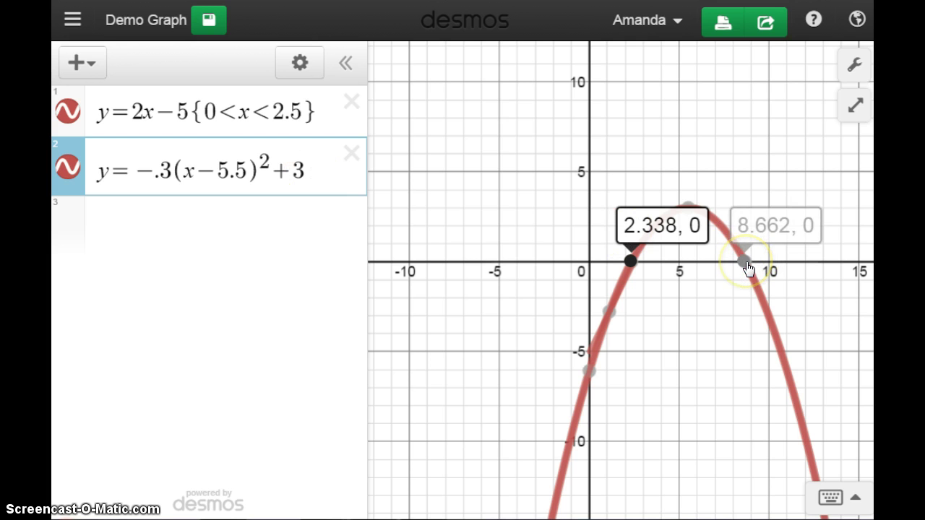
left_click(316, 169)
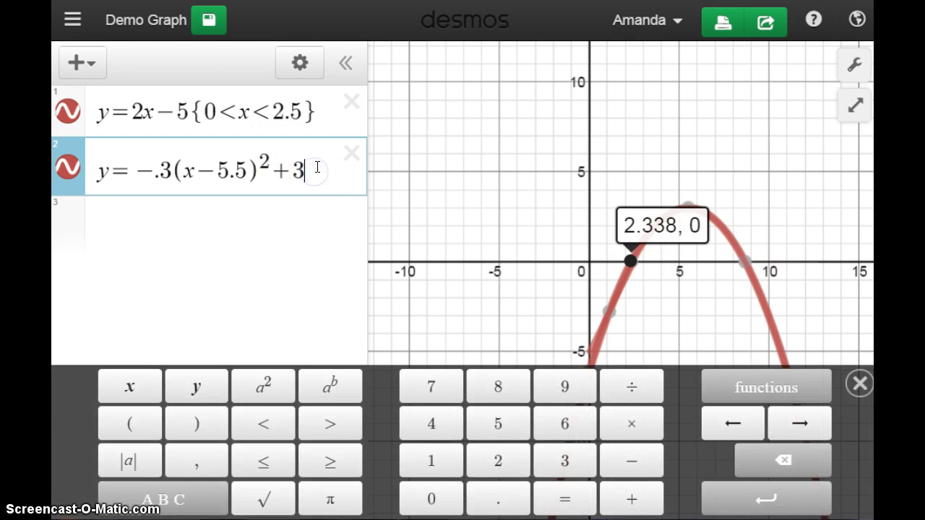
type("{")
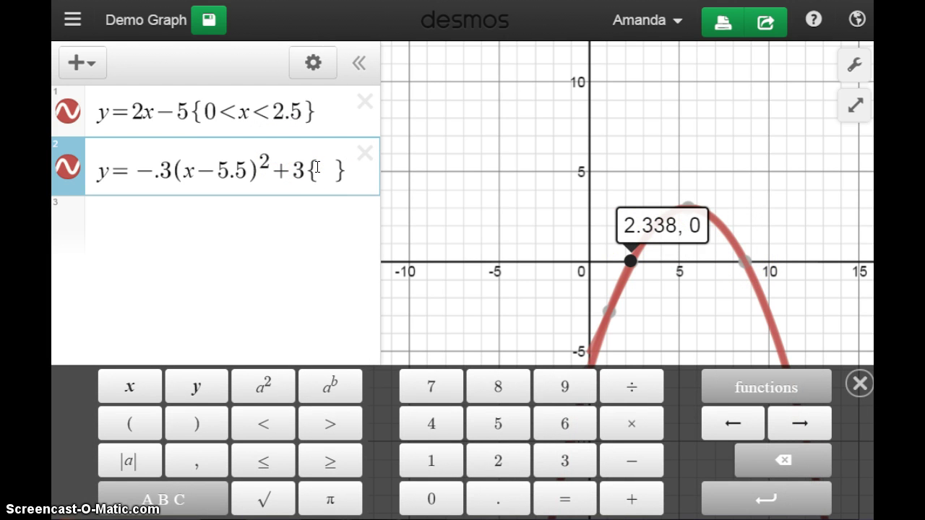
type("2.3")
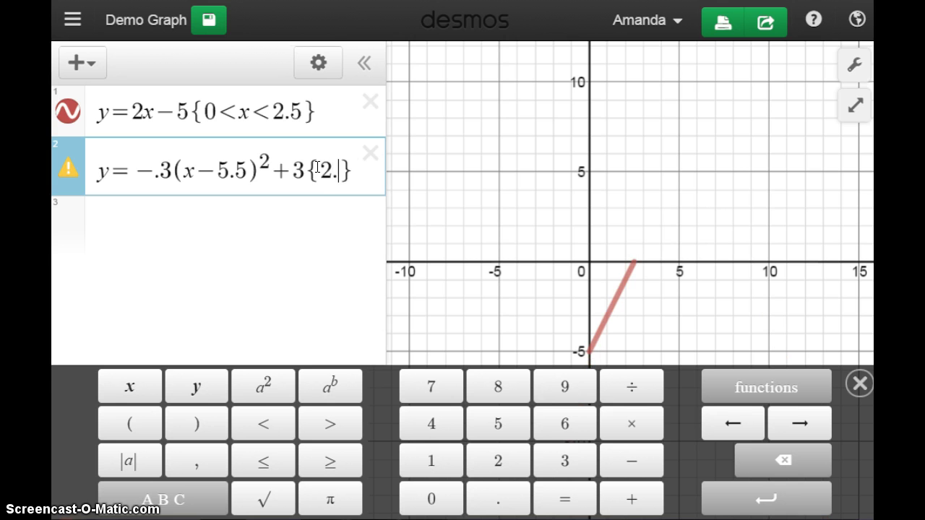
type("3")
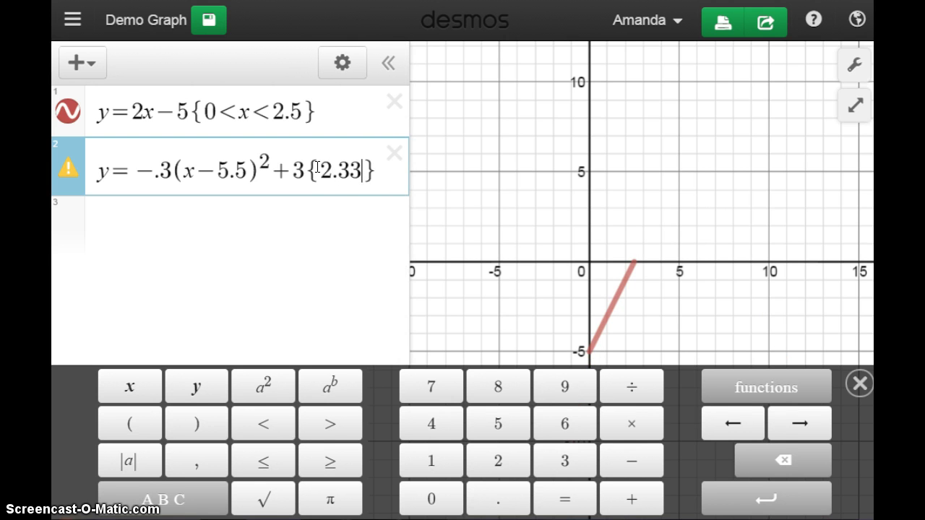
type("<xc")
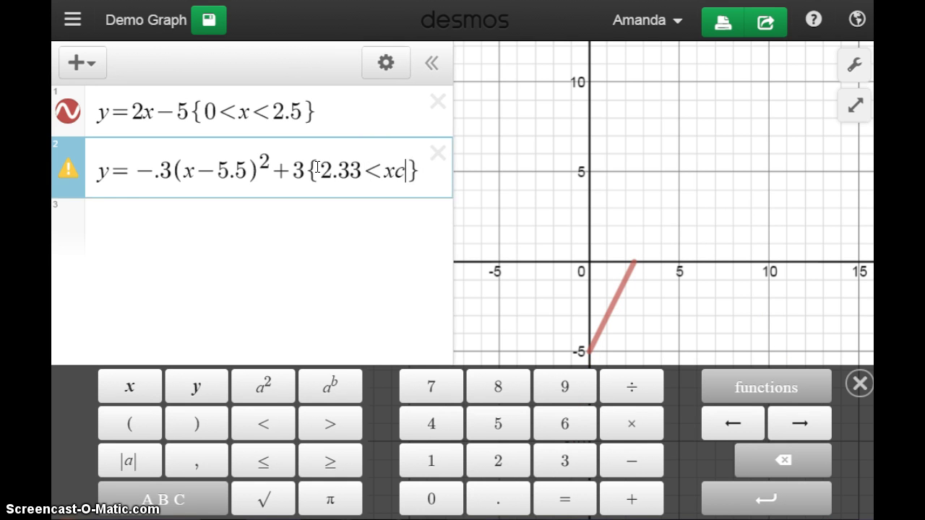
key("BackSpace")
type("<")
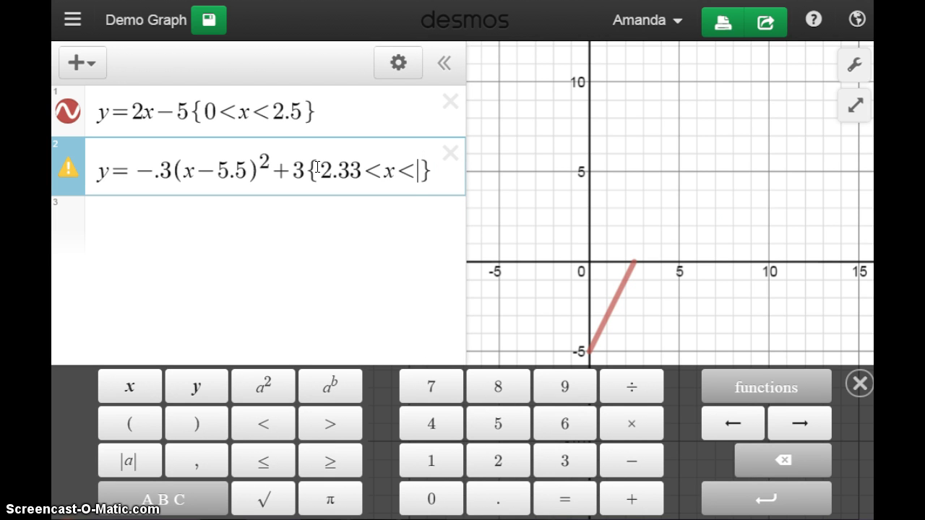
type("8")
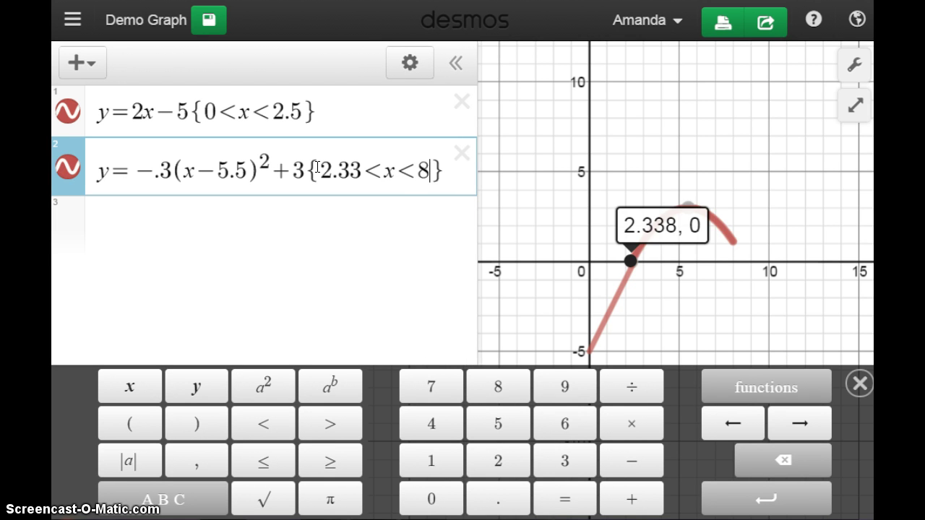
type(".33")
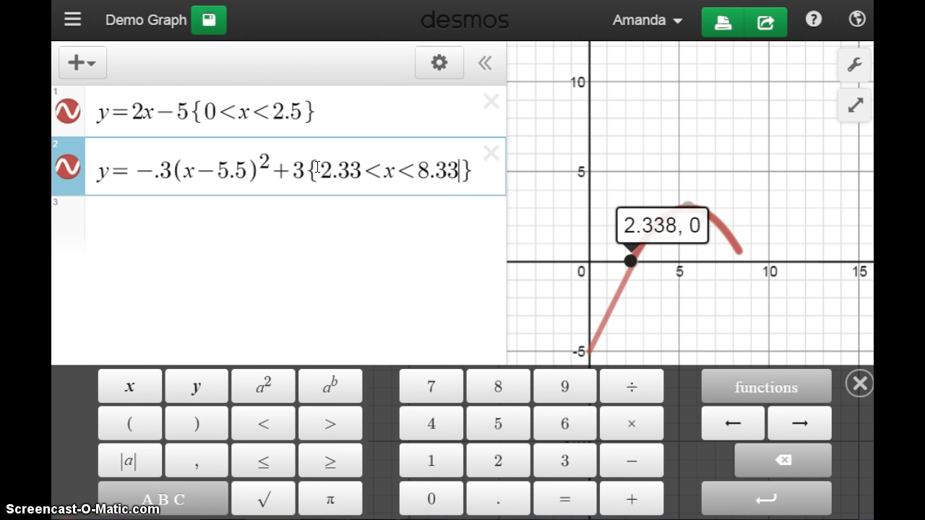
- Correct the parabola's upper domain bound to 8.6, hide the x-intercept label and deselect the curve
key("BackSpace")
key("BackSpace")
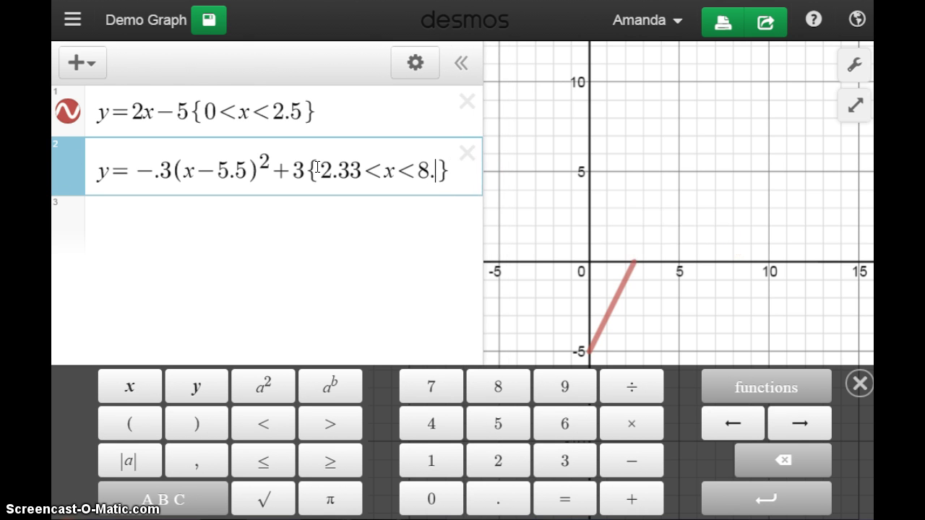
type("6")
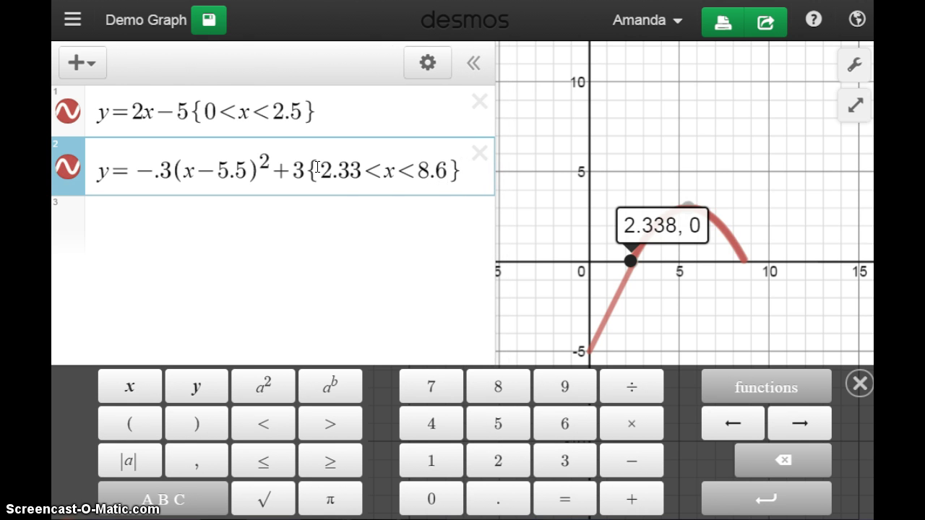
left_click(476, 177)
left_click(625, 264)
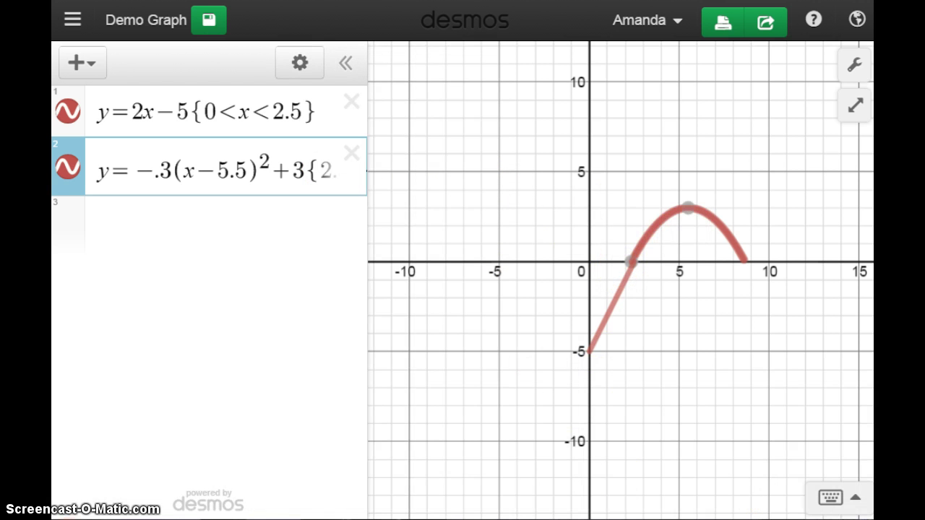
left_click(449, 429)
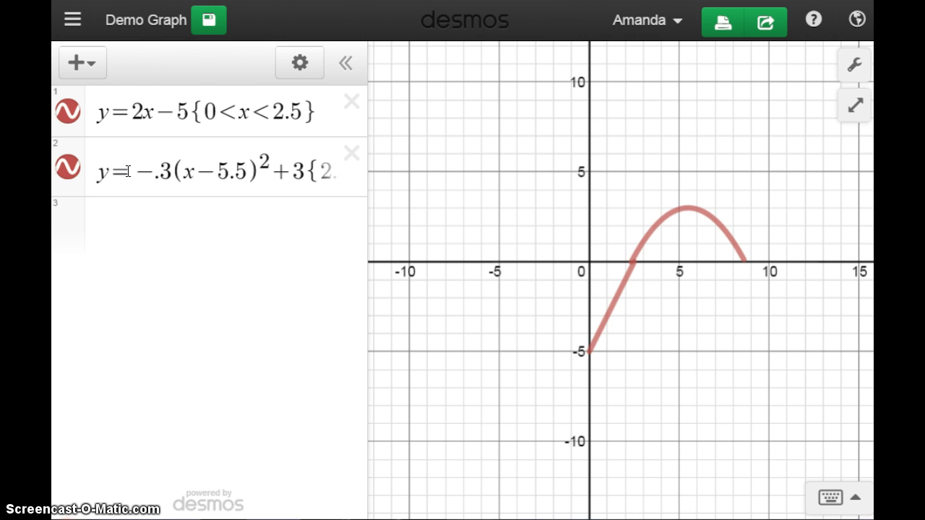
- Shade the region above the parabola by replacing the equals sign in the second expression with ≥
left_click(127, 172)
left_click_drag(127, 171, 360, 262)
left_click(338, 468)
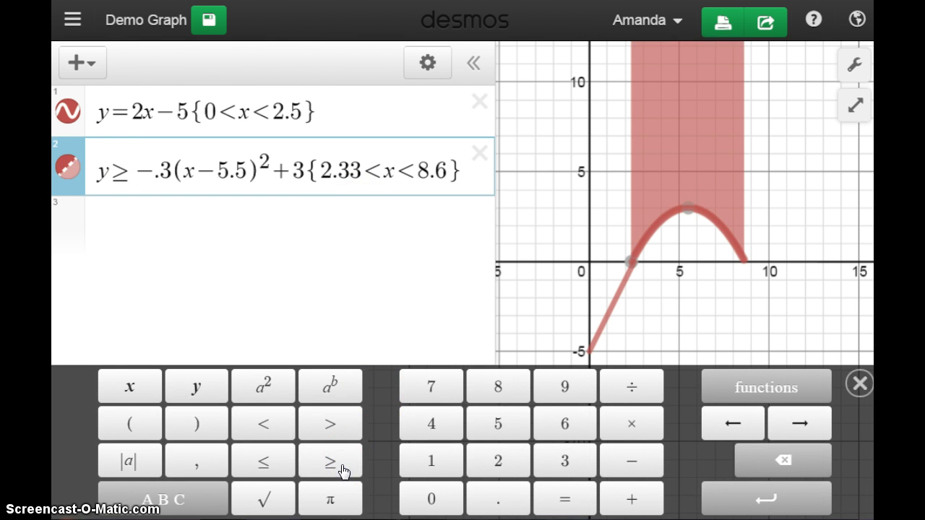
- Shade below the parabola by changing its inequality sign to ≤, and make the boundary dashed by using < instead
left_click(344, 466)
left_click(344, 464)
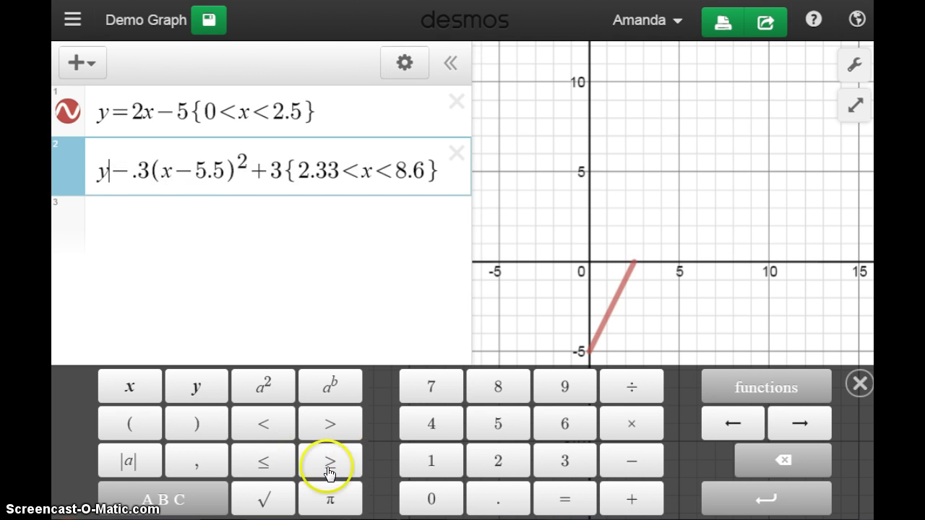
left_click(268, 463)
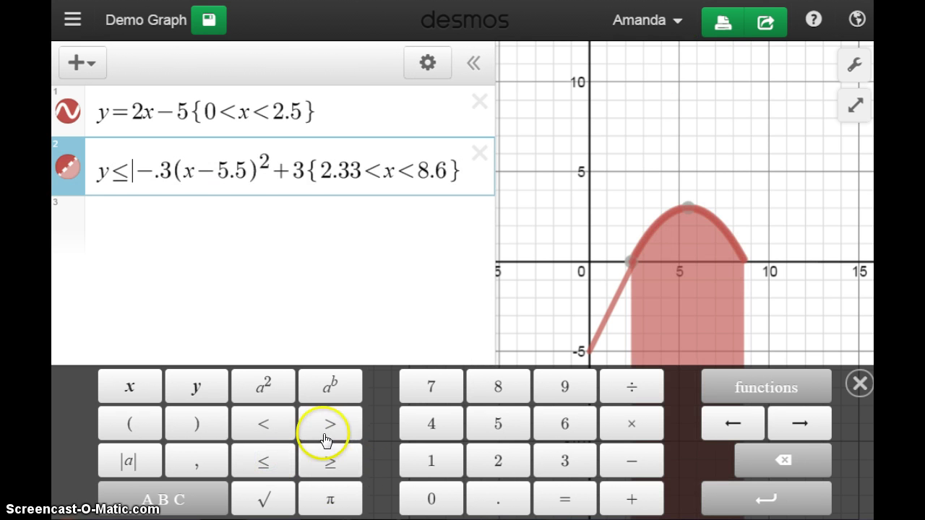
left_click(332, 461)
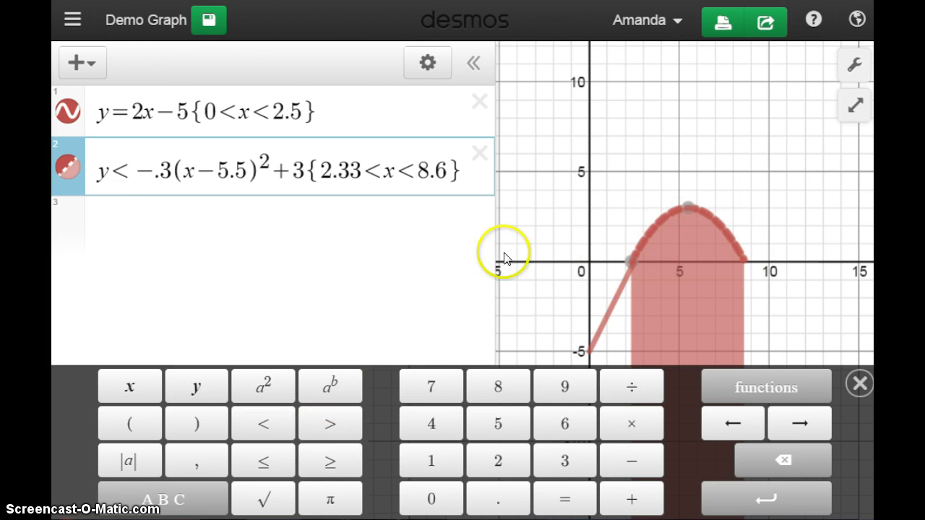
left_click(226, 226)
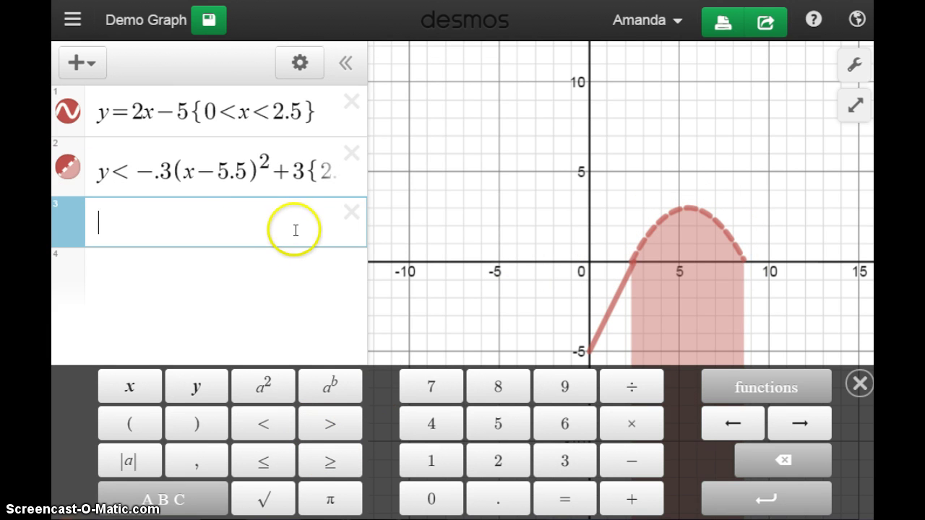
left_click(208, 198)
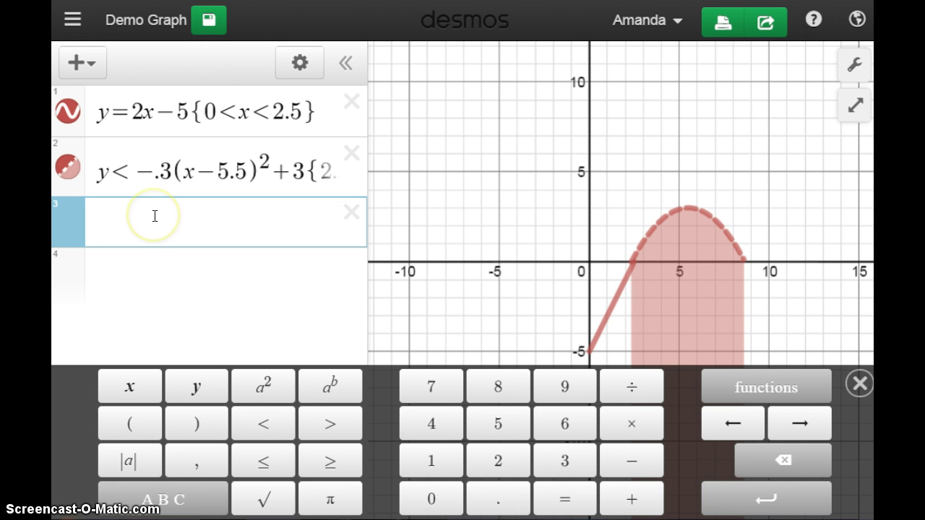
- Open the expression list for editing and change the color of the shaded parabola inequality to green
left_click(301, 65)
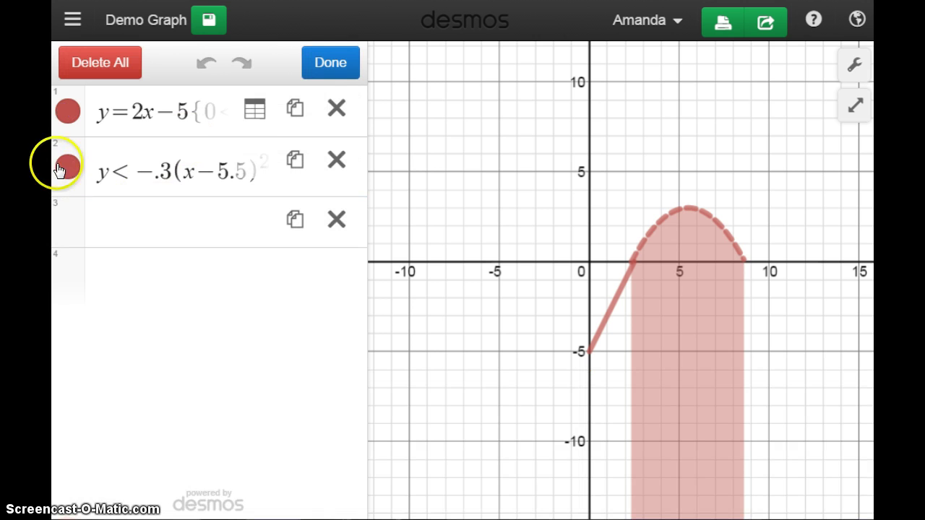
left_click(66, 173)
left_click(172, 176)
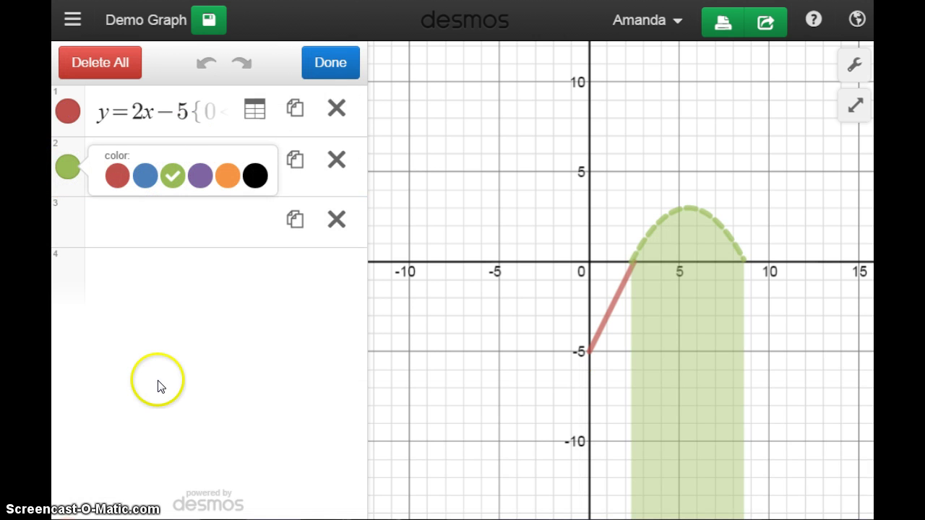
- Change the color of the line y=2x-5 to blue and finish editing the expression list
left_click(63, 111)
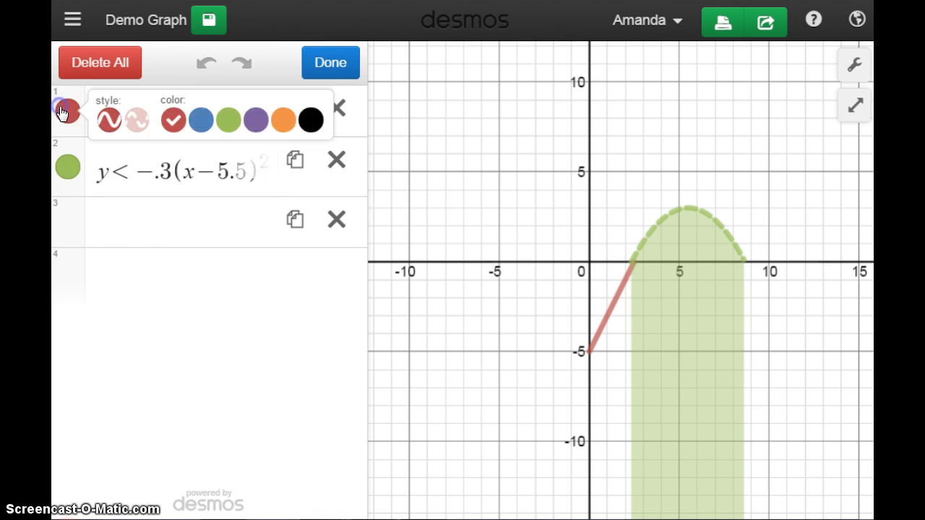
left_click(202, 120)
left_click(325, 74)
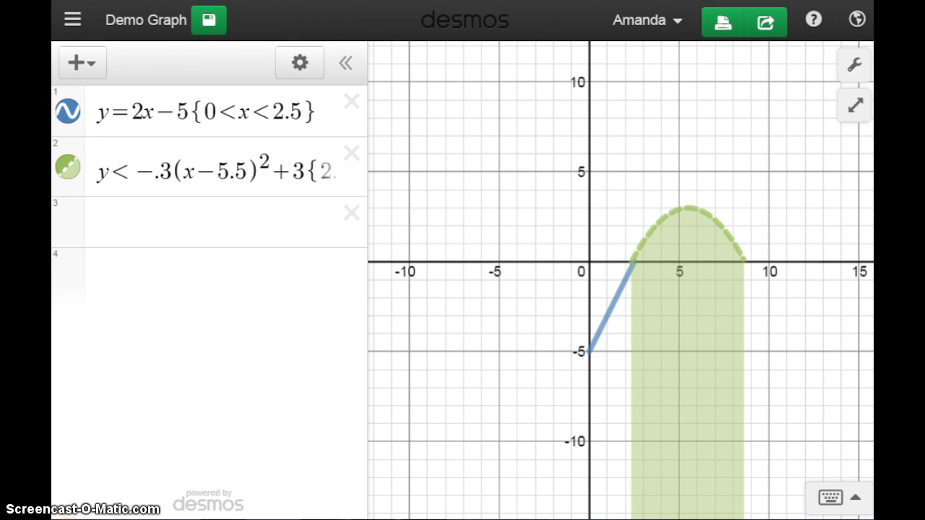
- Enter the circle equation x²+y²=9 as the third expression
left_click(209, 227)
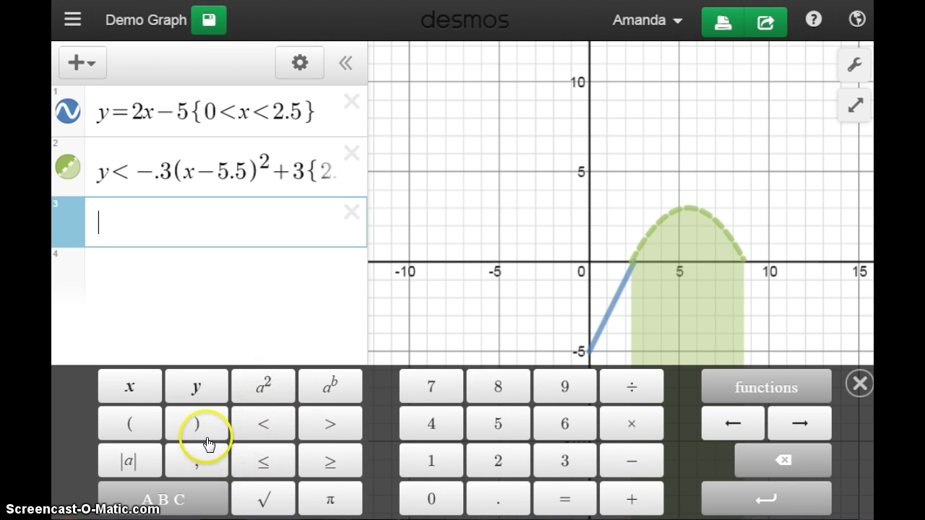
left_click(144, 394)
left_click(244, 388)
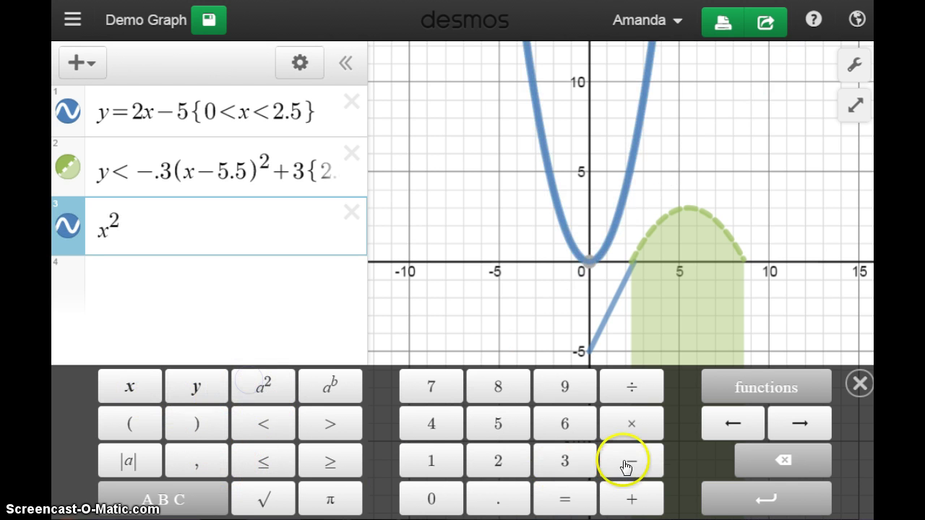
left_click(631, 497)
left_click(199, 387)
left_click(262, 386)
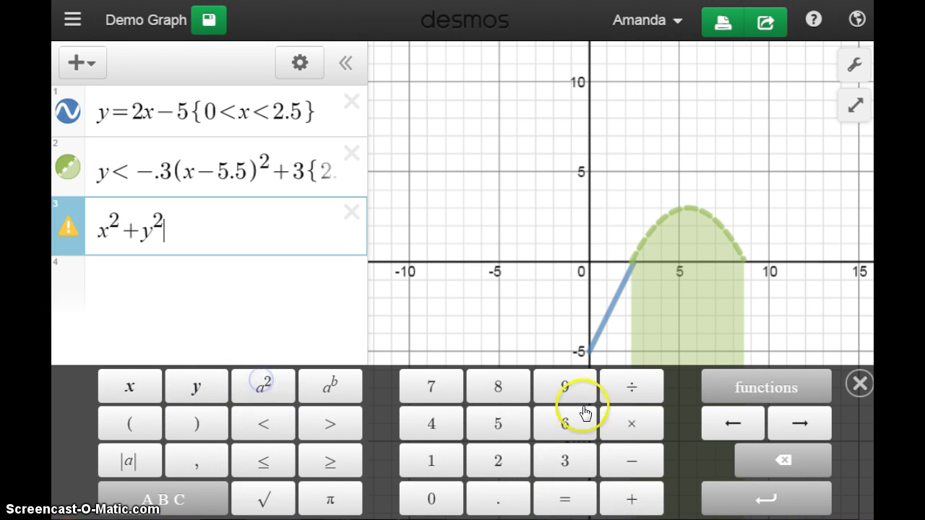
left_click(573, 496)
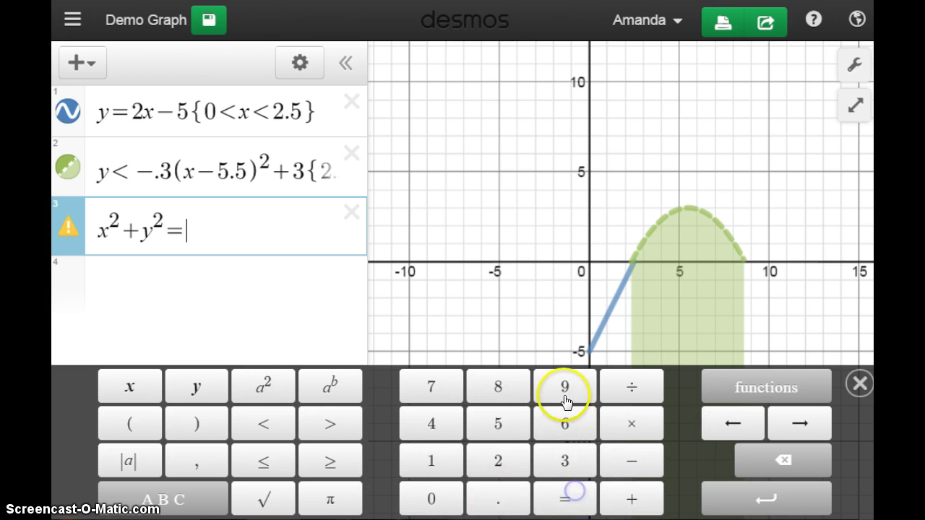
left_click(564, 402)
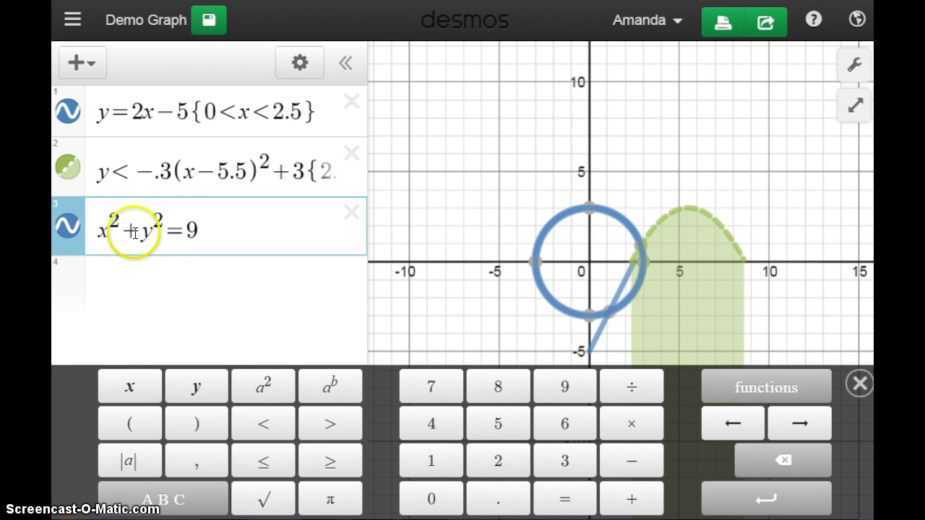
- Stretch the circle into an ellipse by dividing x by 3 and enclosing the fraction x/3 in parentheses before the square
left_click_drag(106, 233, 99, 231)
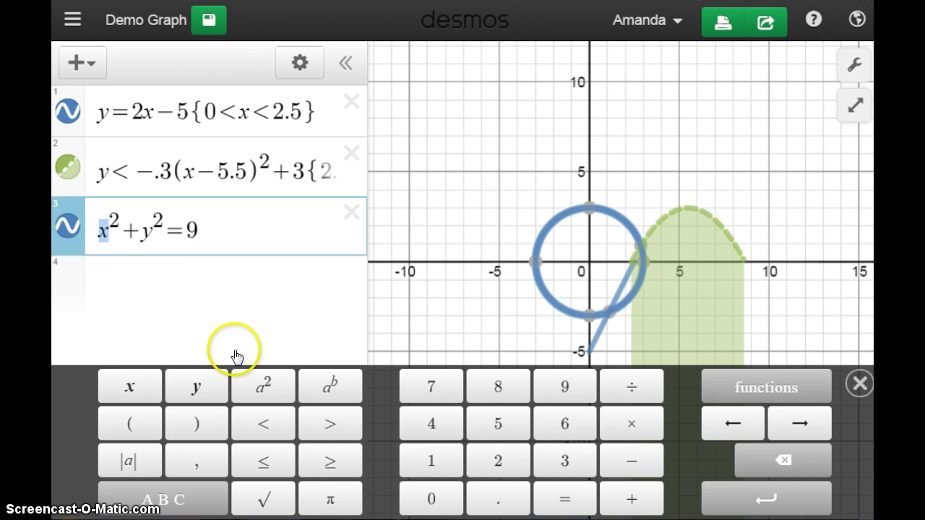
left_click(636, 388)
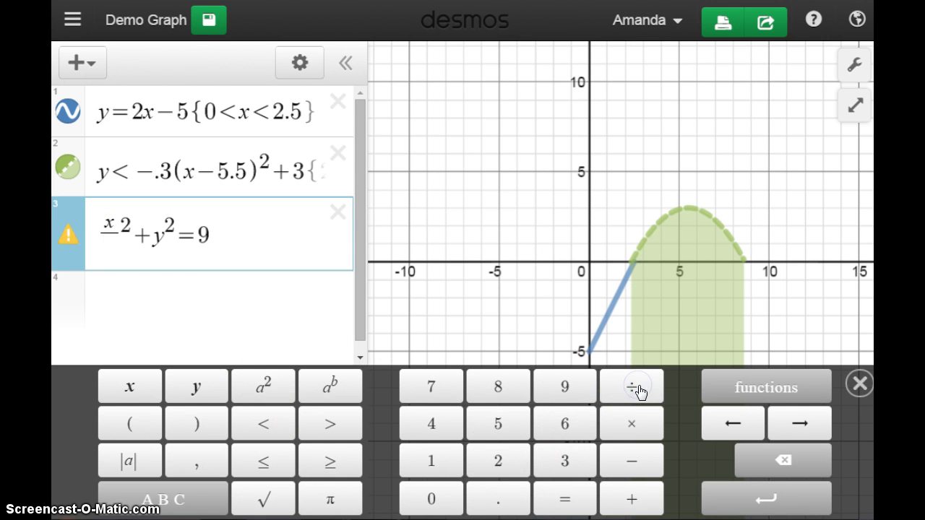
type("3")
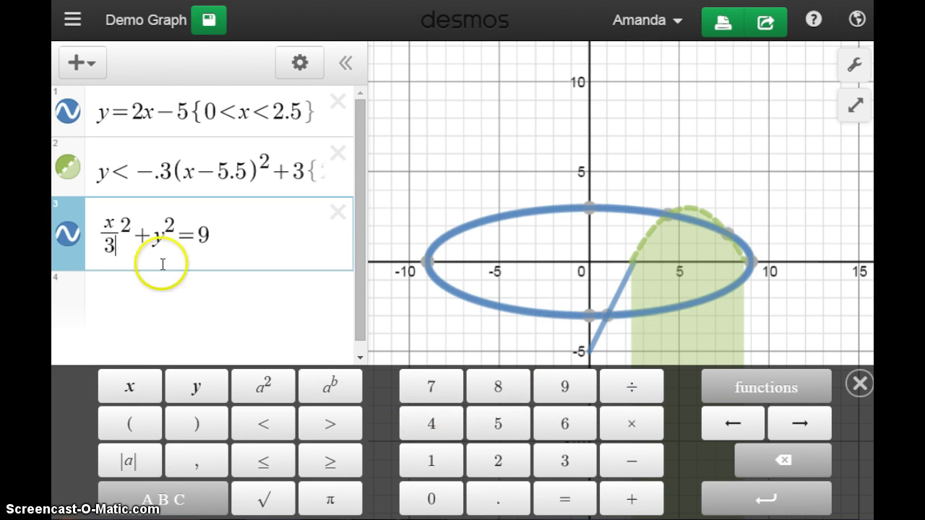
left_click_drag(117, 242, 93, 236)
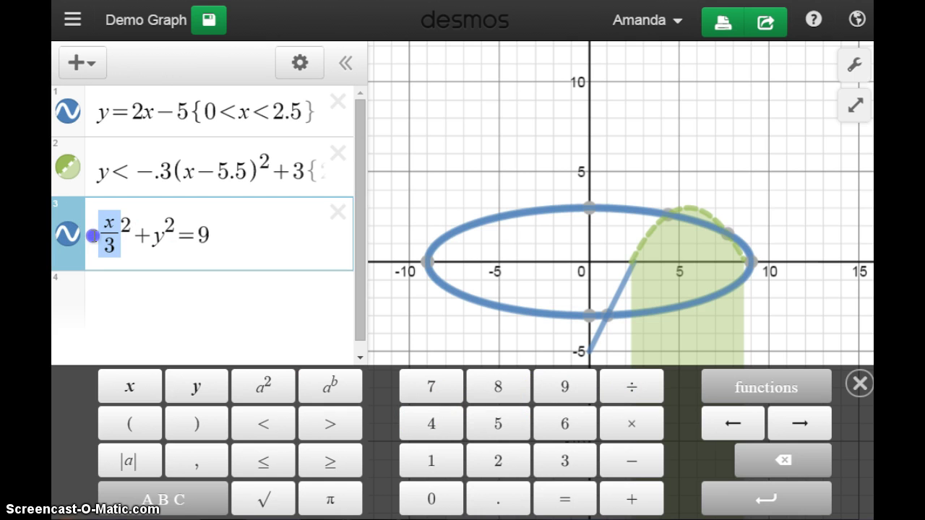
left_click(138, 423)
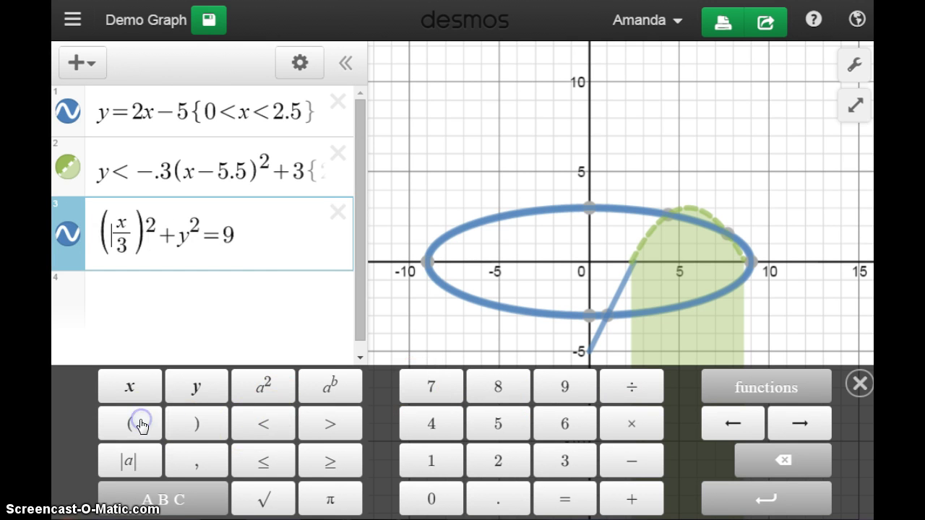
left_click(313, 248)
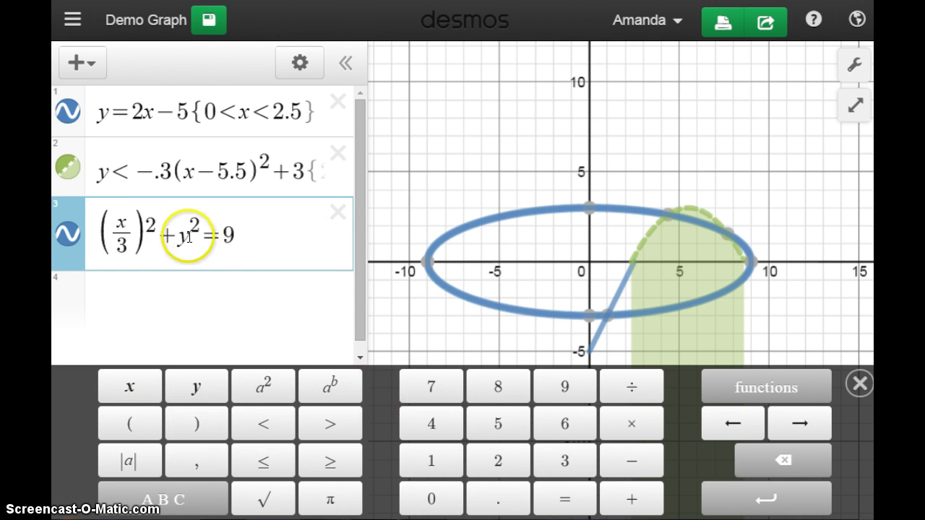
- Replace the denominator 3 in the ellipse equation with the parameter a and add a slider for it
left_click_drag(195, 235, 180, 235)
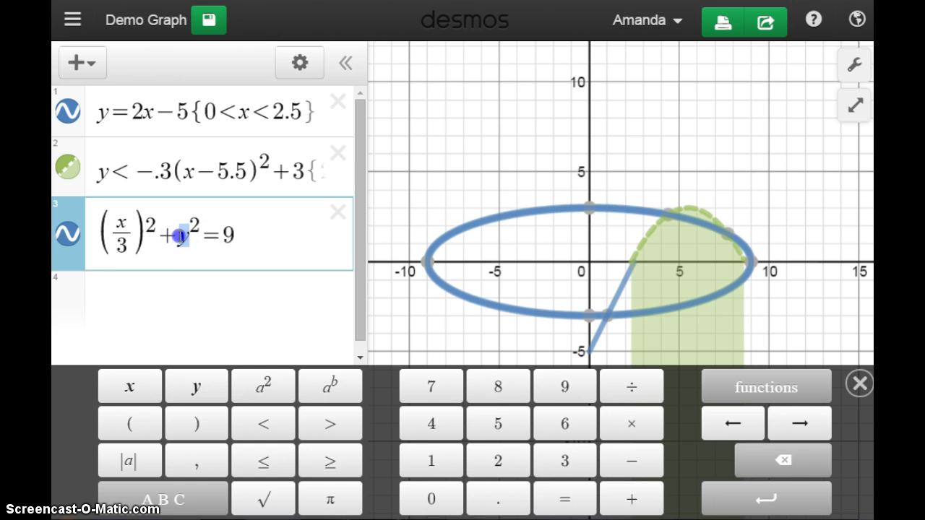
left_click(124, 246)
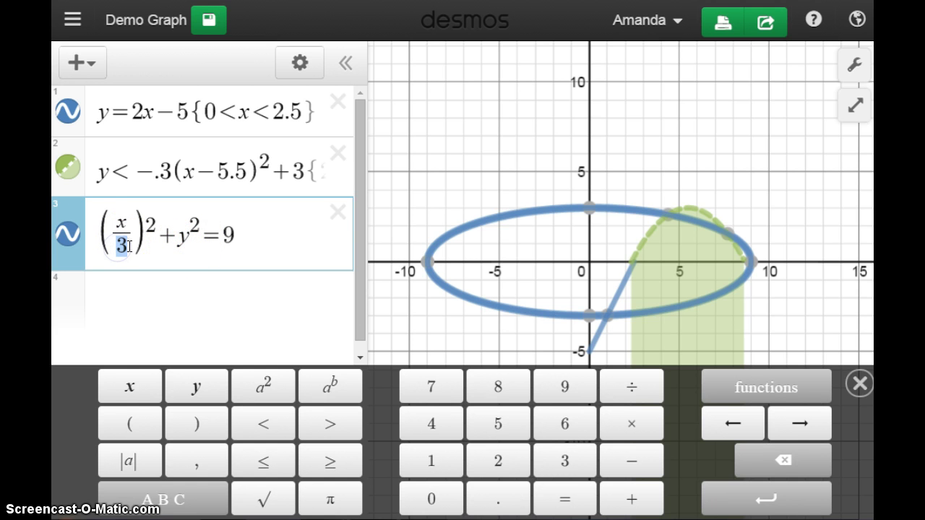
type("a")
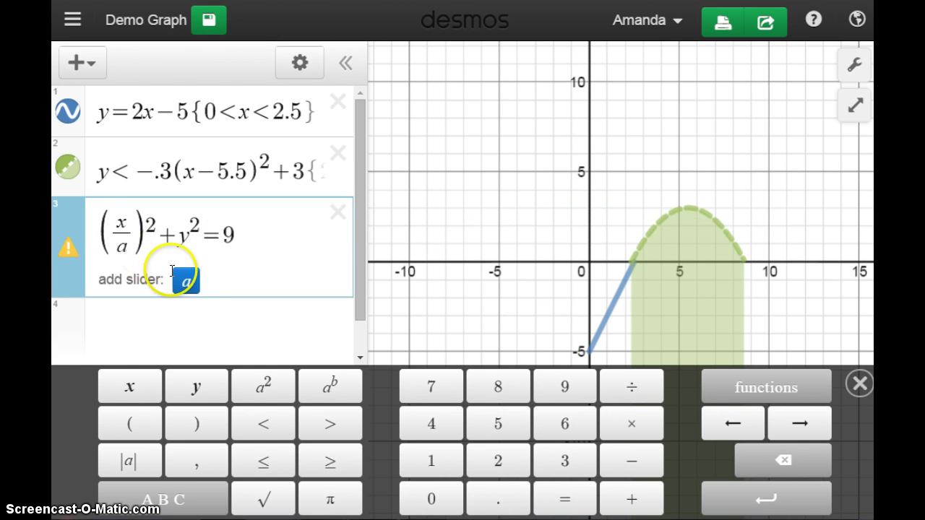
left_click(185, 283)
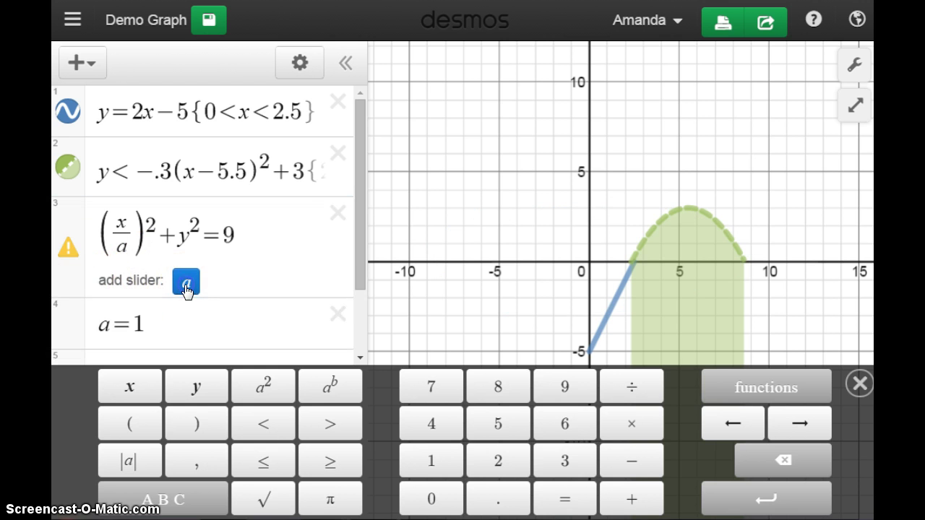
- Play the animation of slider a, try faster and slower speeds, and set the speed to 1.5x
left_click(67, 308)
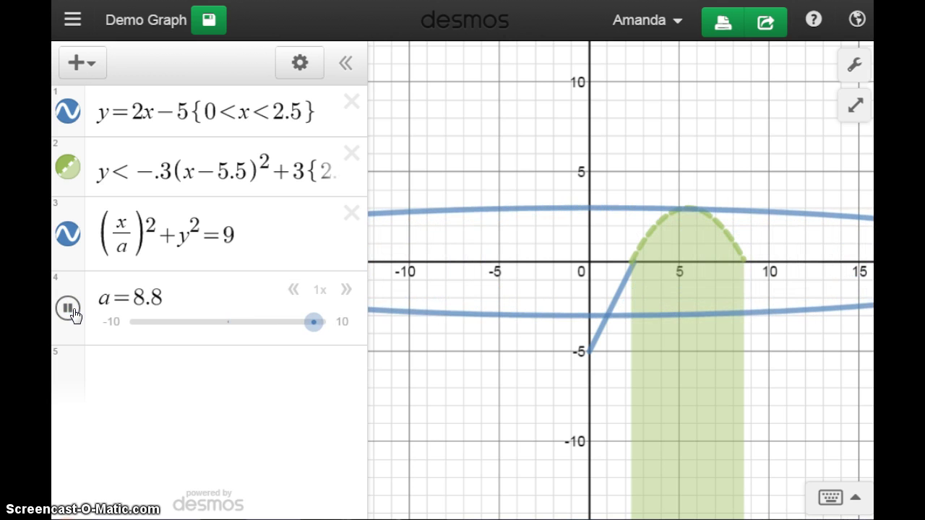
left_click(344, 292)
left_click(343, 294)
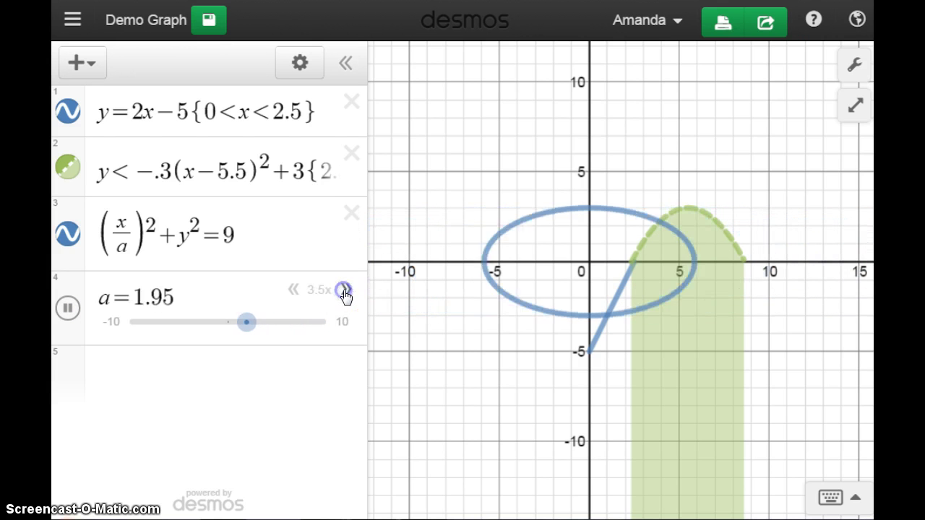
left_click(294, 292)
left_click(295, 292)
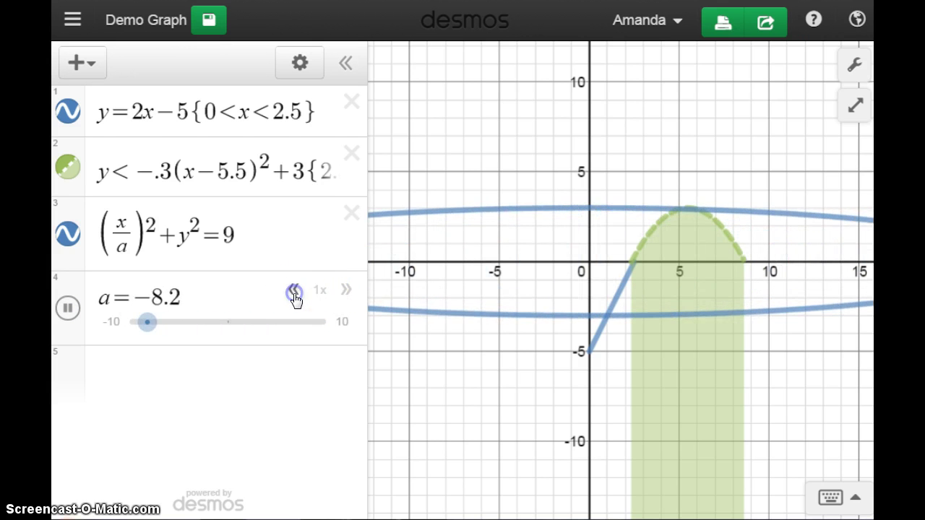
left_click(346, 292)
left_click(346, 292)
left_click(346, 292)
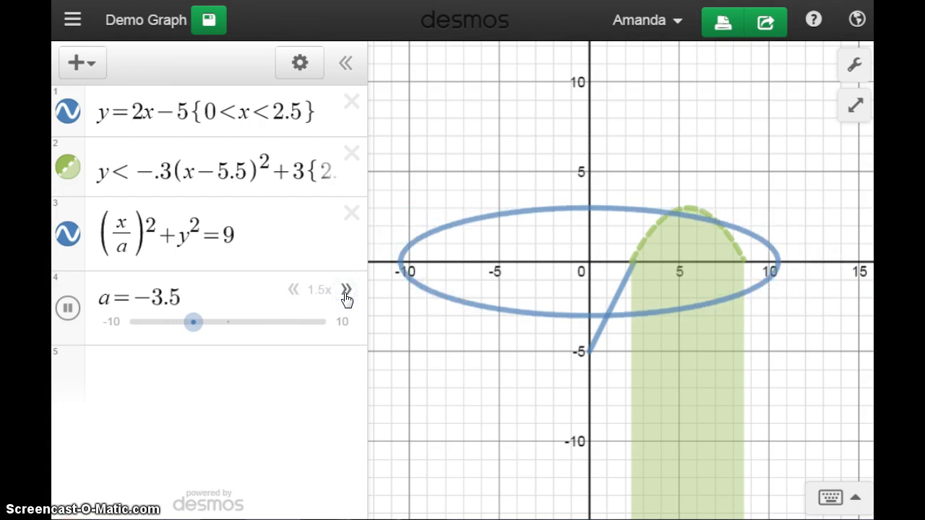
- Limit slider a to the range 0 to 5, and play its animation, pausing it at about 2.9
left_click(115, 325)
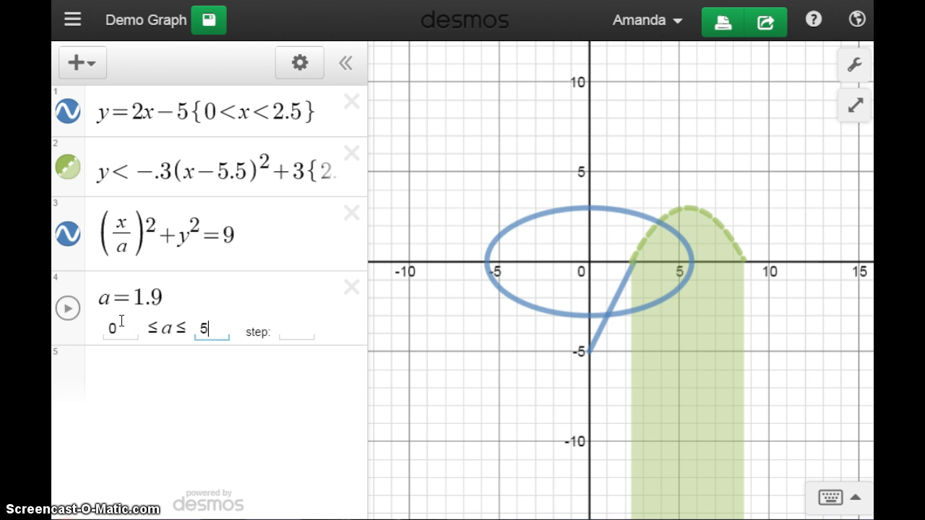
left_click(178, 404)
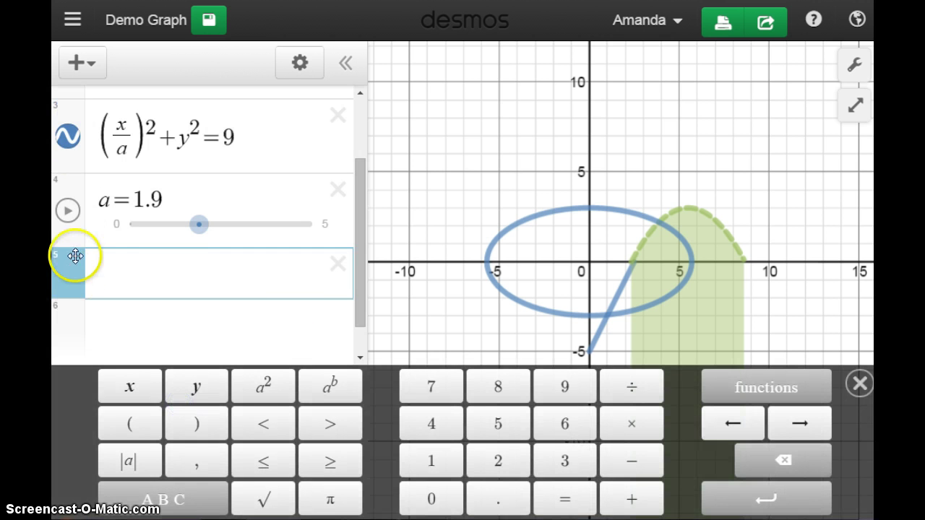
left_click(66, 211)
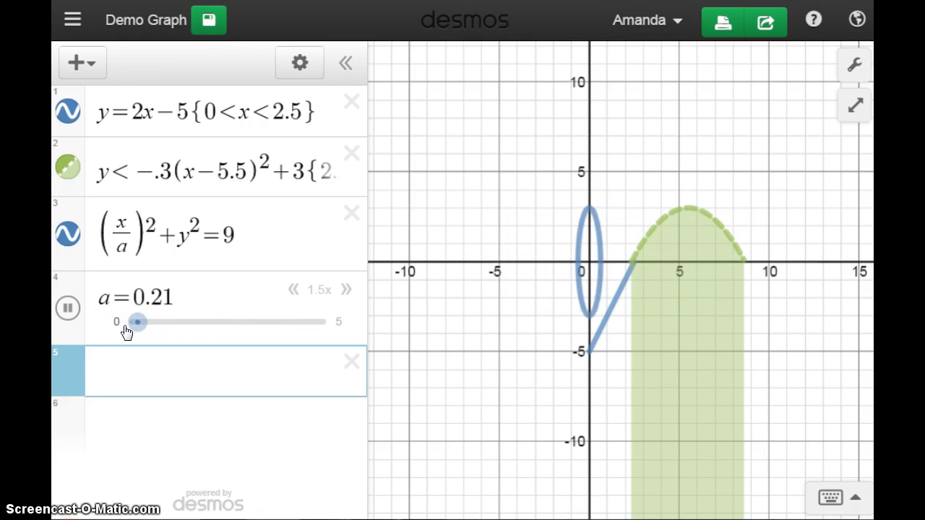
left_click(69, 310)
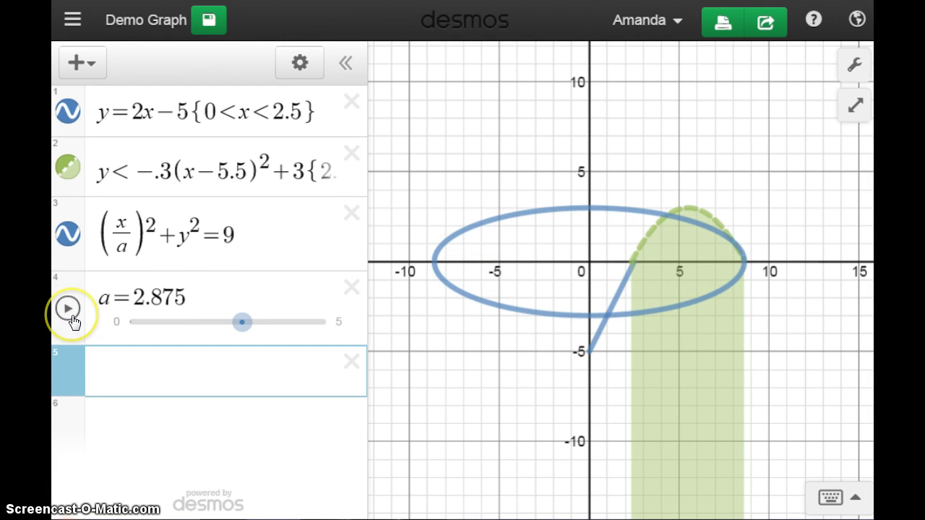